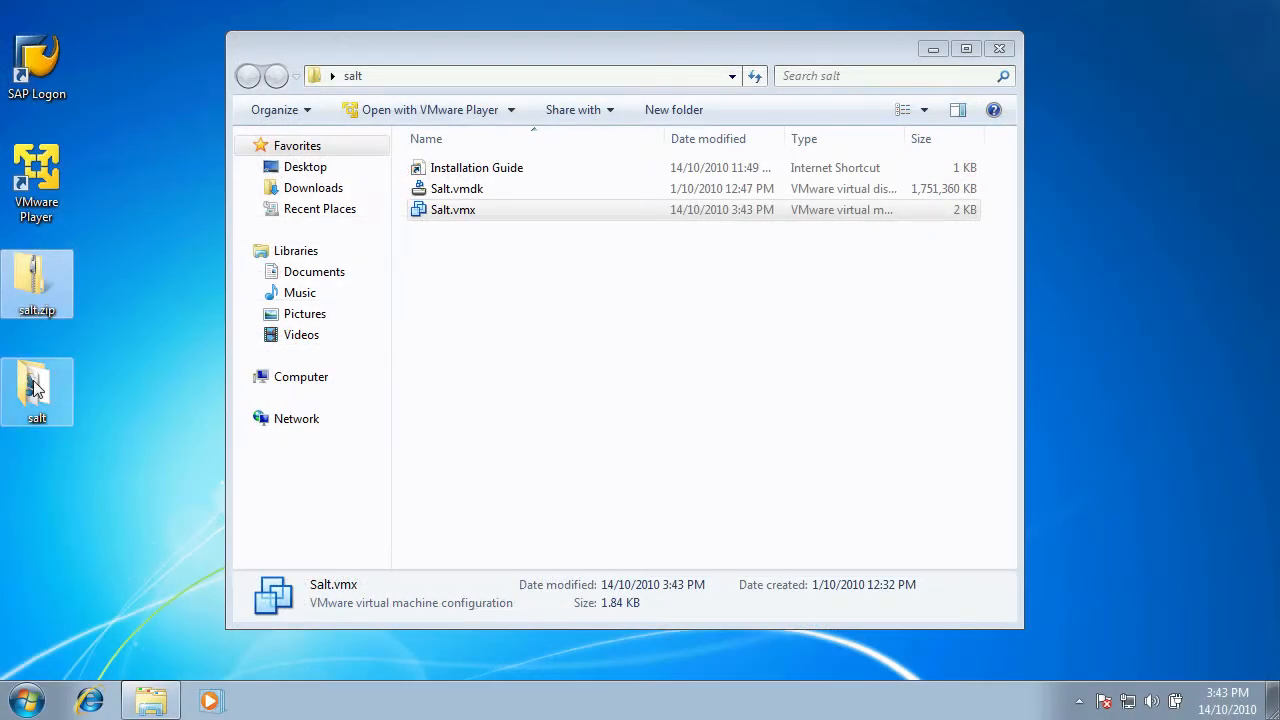
- Open the extracted salt folder and select the Salt.vmx configuration file
click(35, 388)
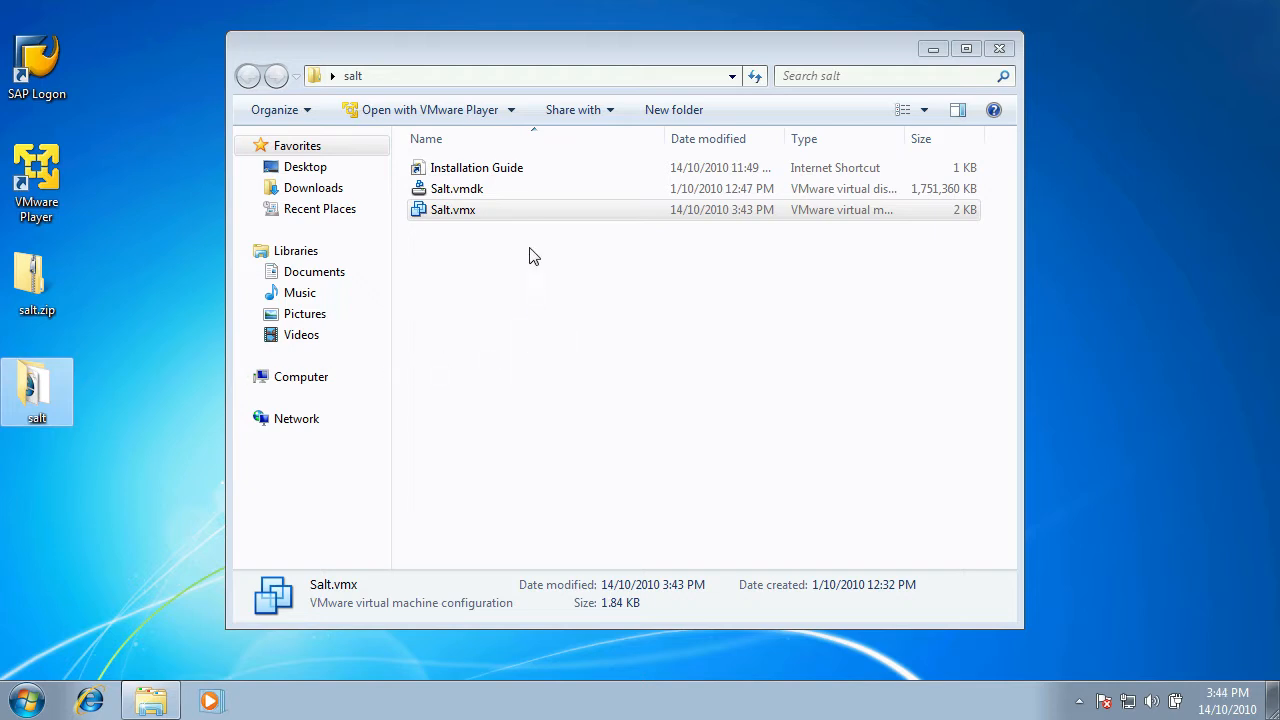
click(528, 211)
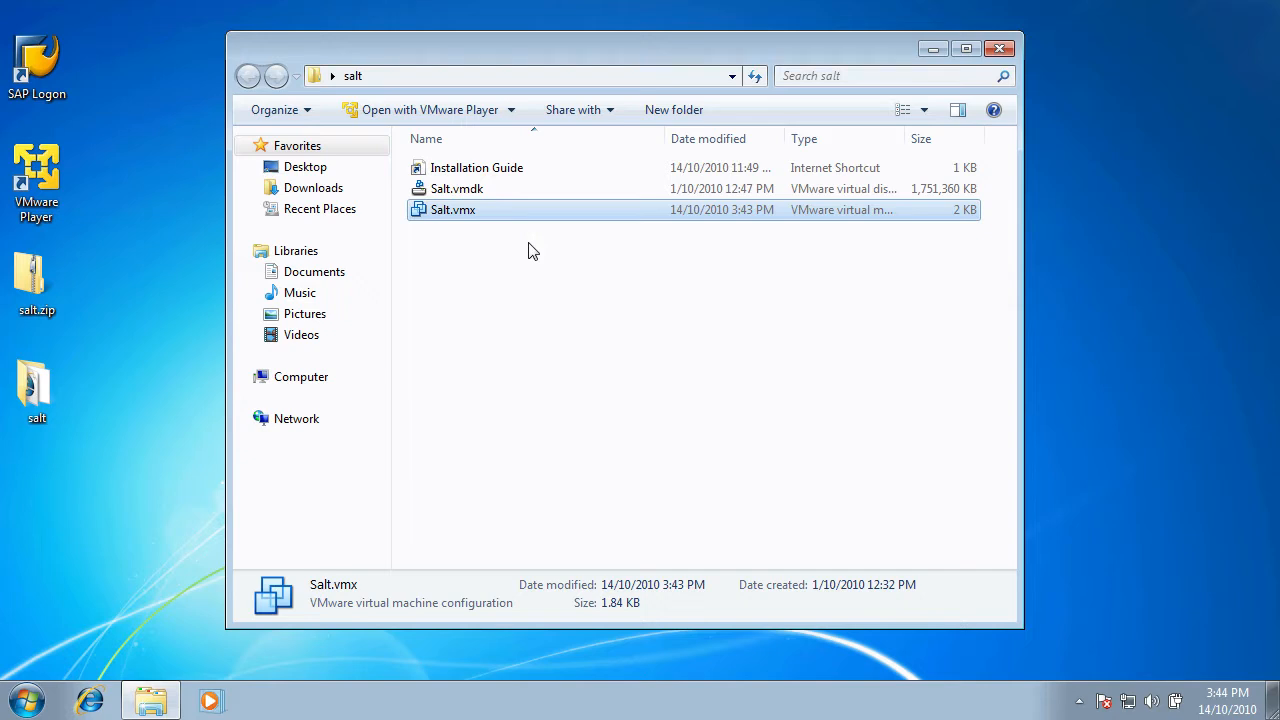
- Launch VMware Player, open Salt.vmx as a virtual machine and power it on
double_click(47, 187)
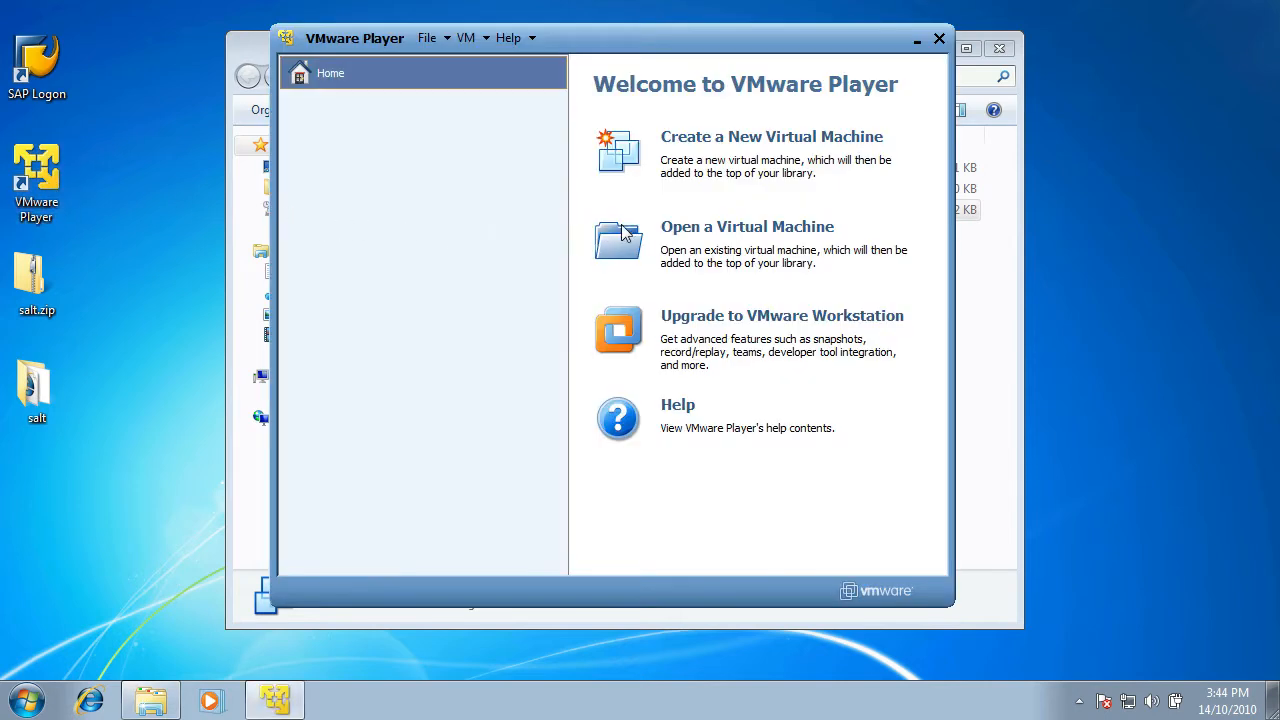
click(688, 230)
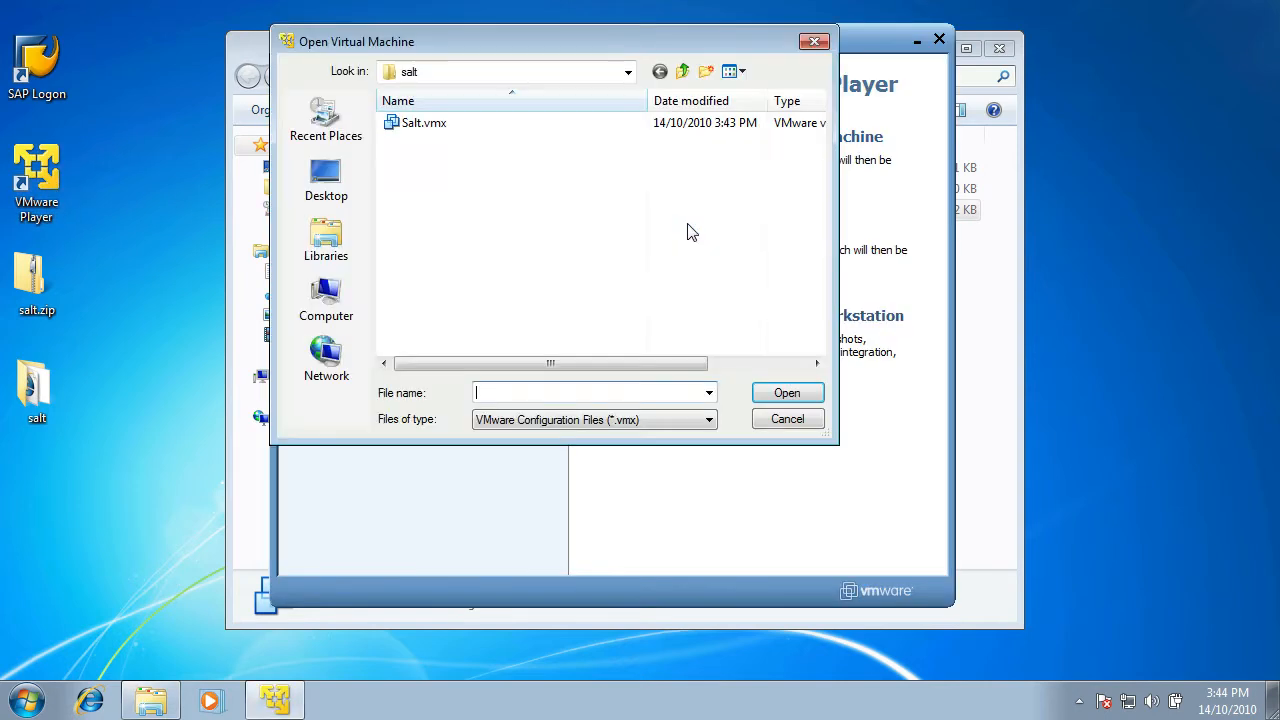
click(415, 125)
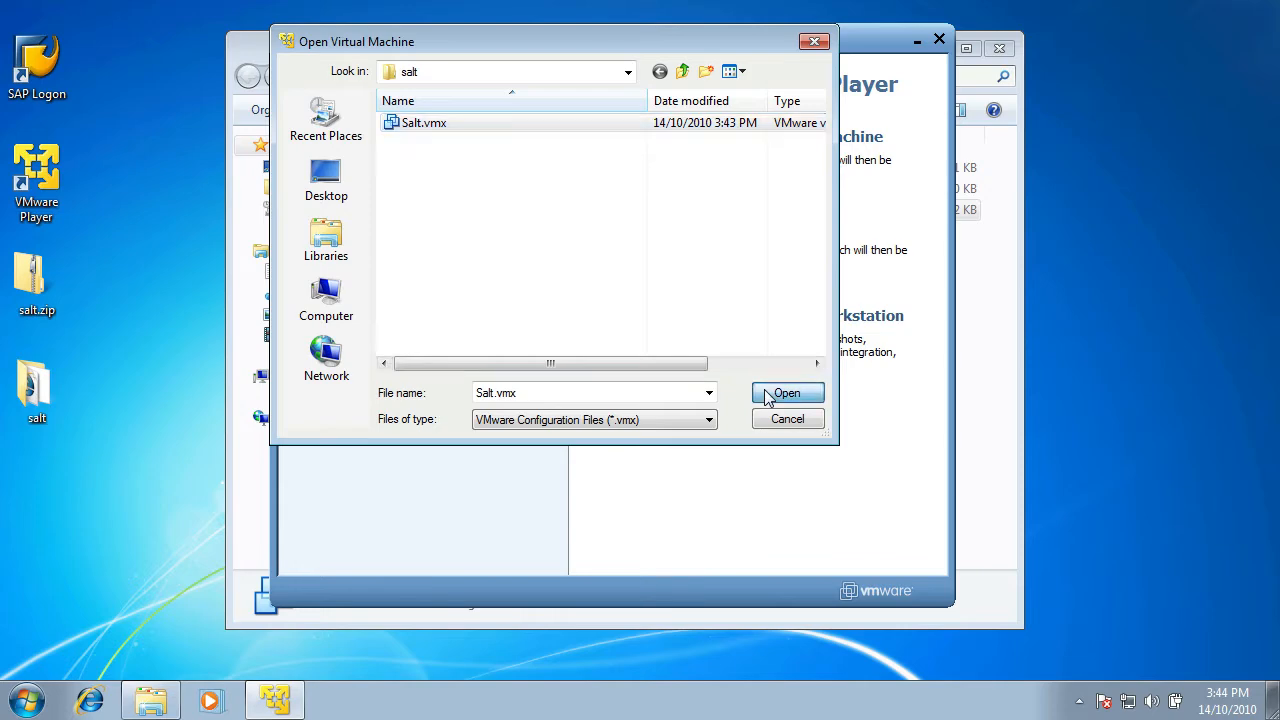
click(786, 394)
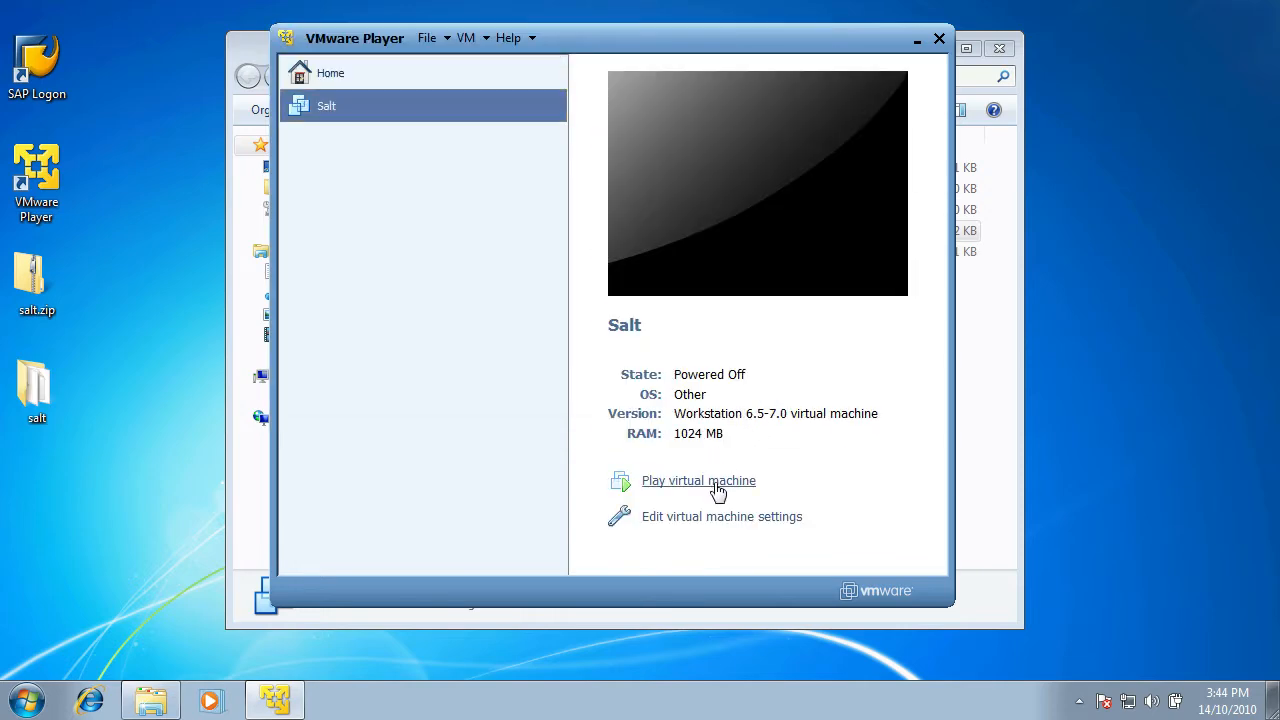
click(718, 490)
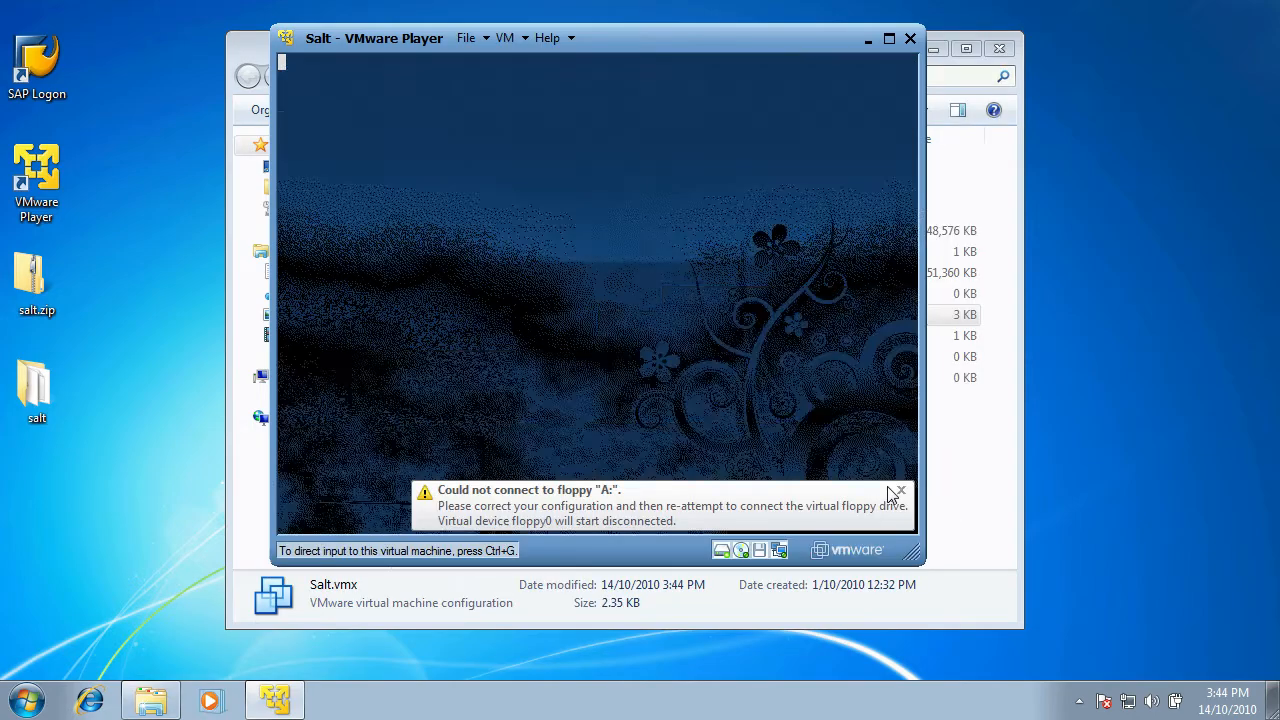
- Dismiss the floppy A: connection warning while the Salt appliance boots
click(891, 490)
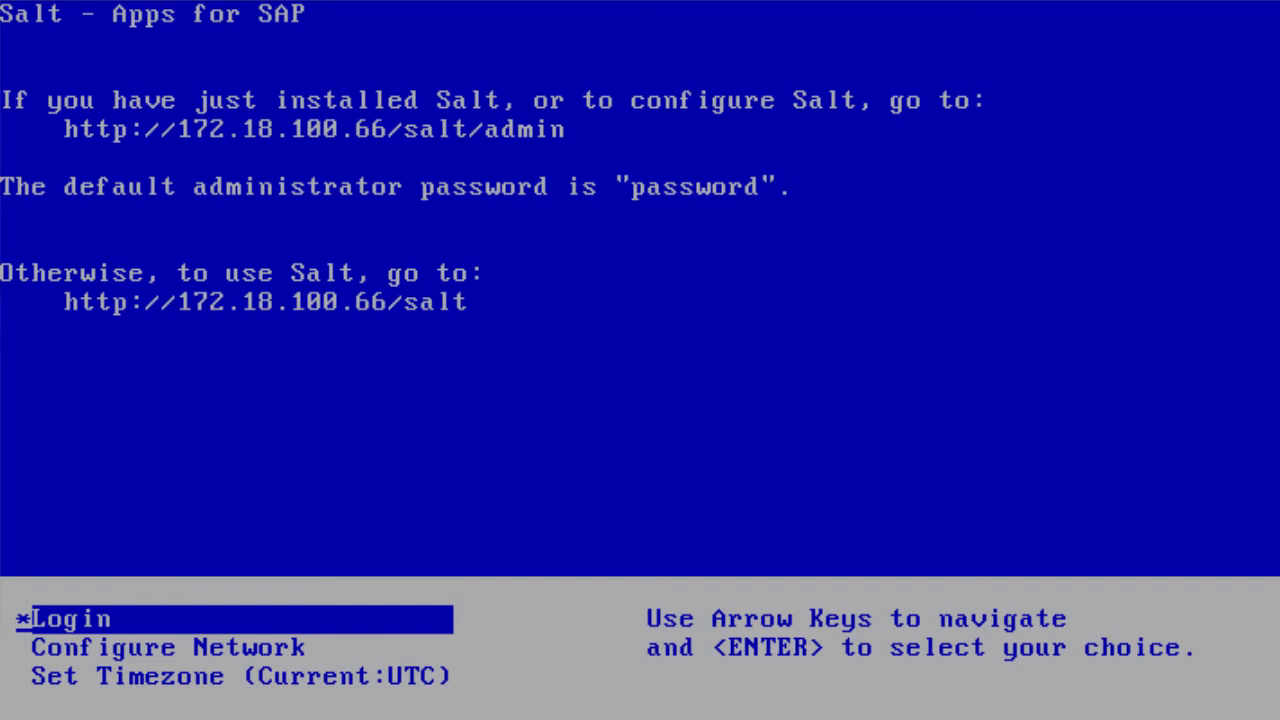
- Set eth0's IP to 172.18.100.216, keeping default netmask, gateway and DNS Server 1
key(Down)
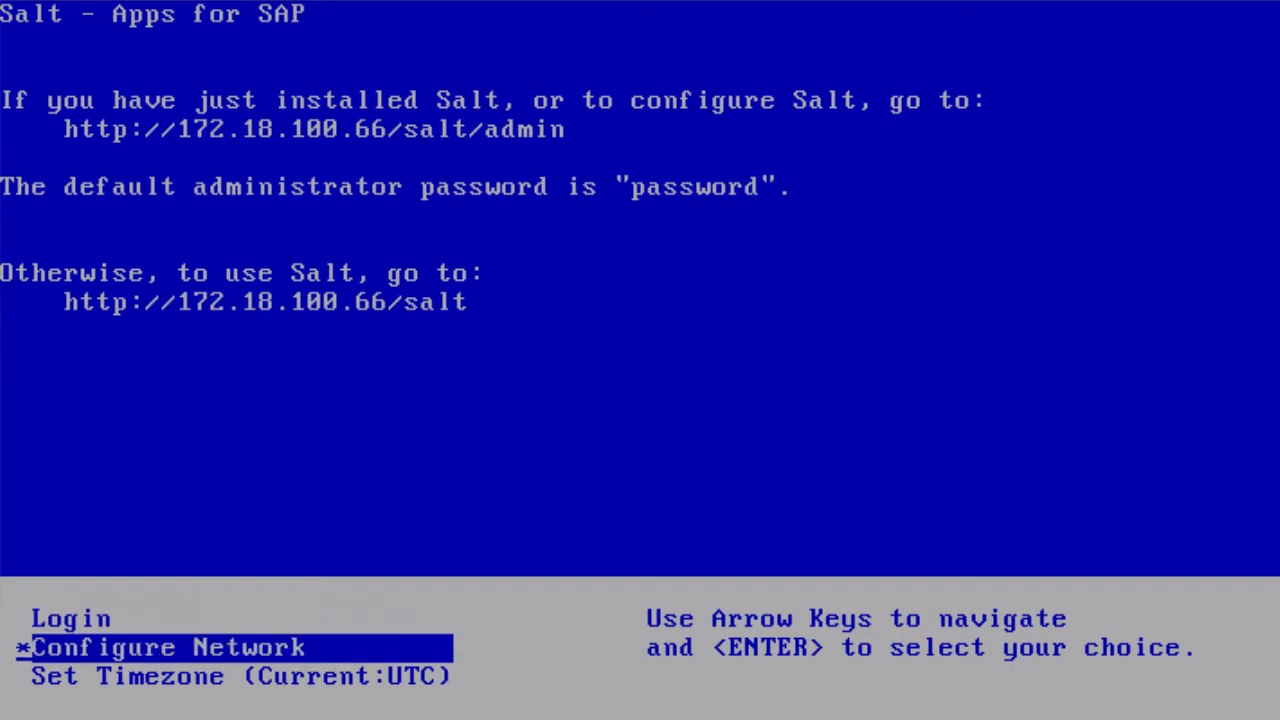
key(Return)
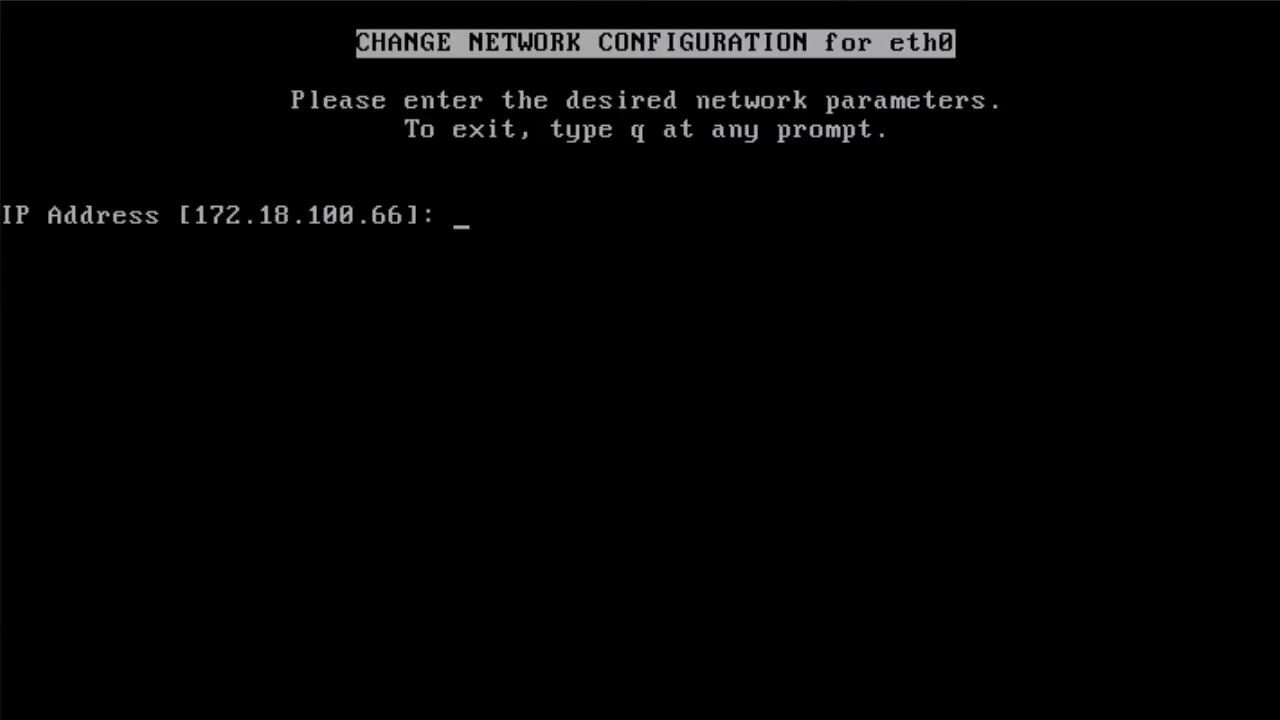
text(172.18.101)
key(BackSpace)
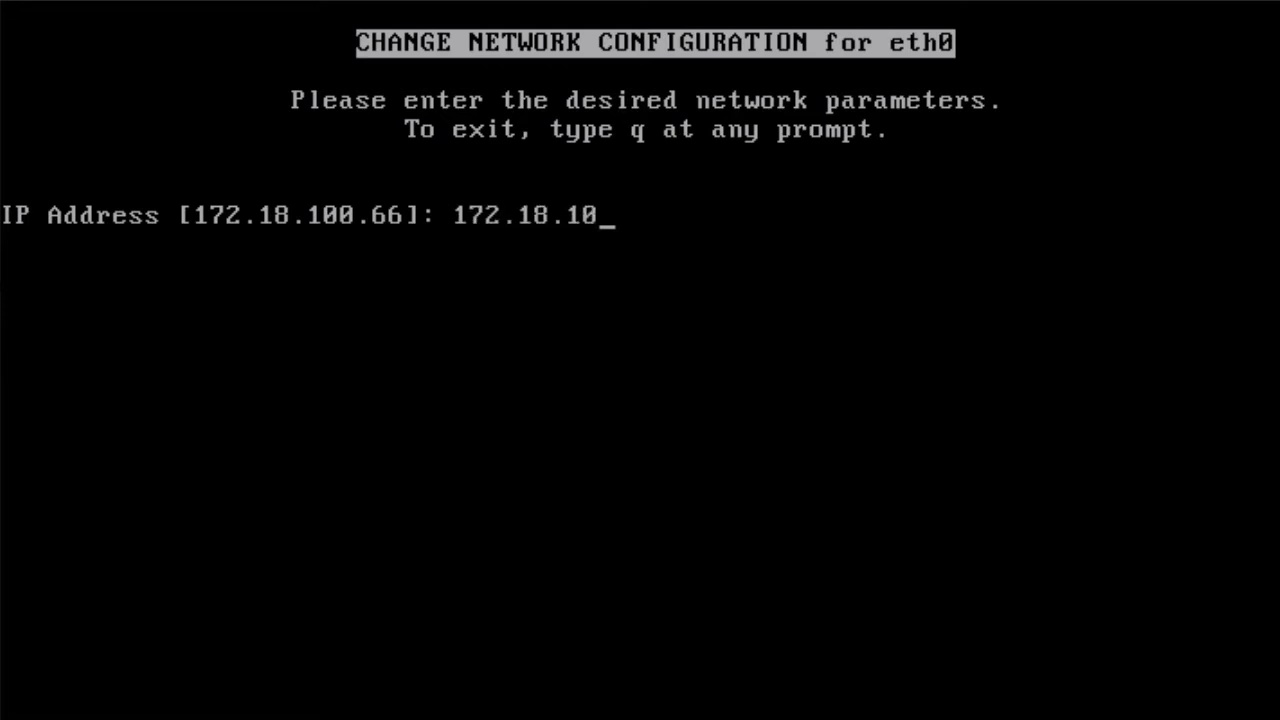
text(0.216)
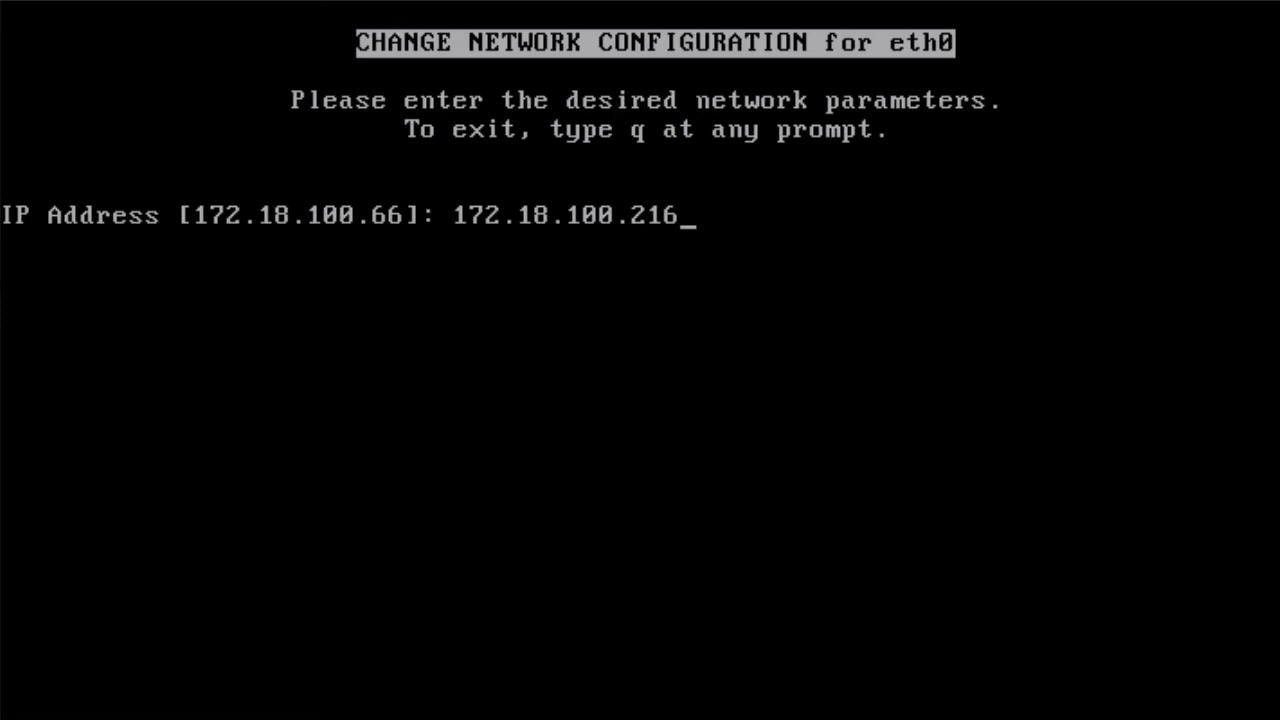
key(Return)
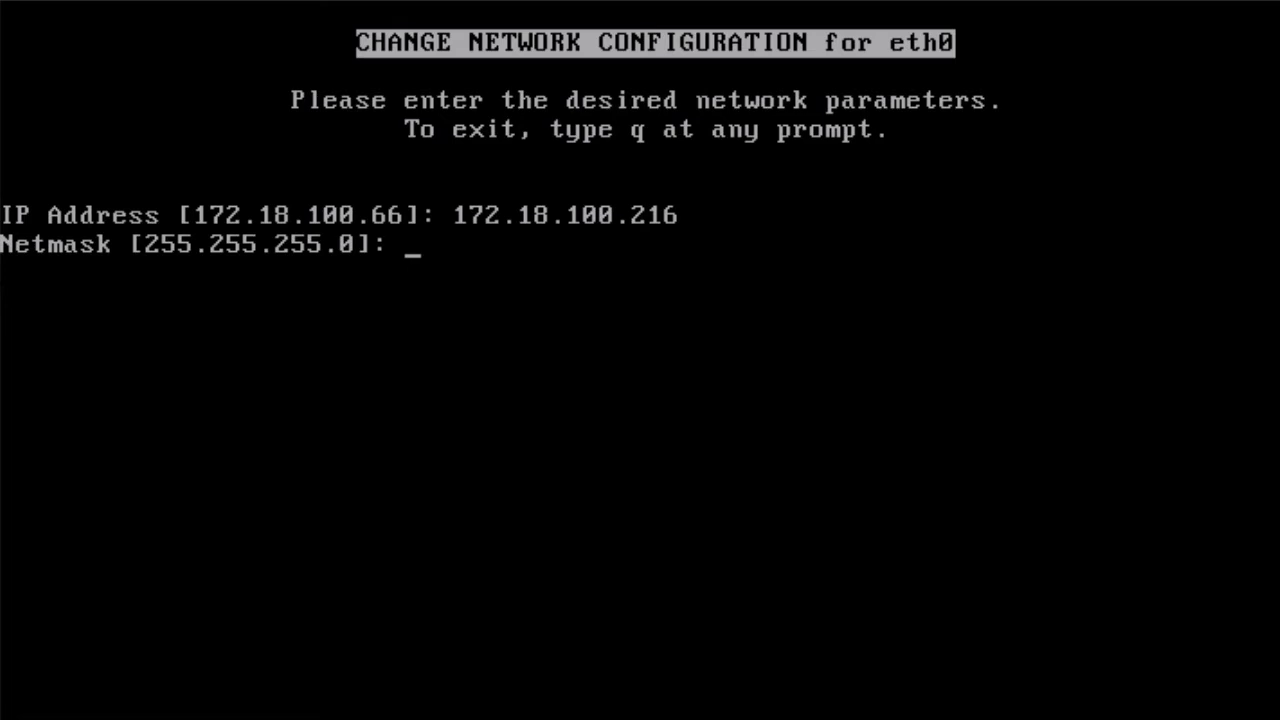
key(Return)
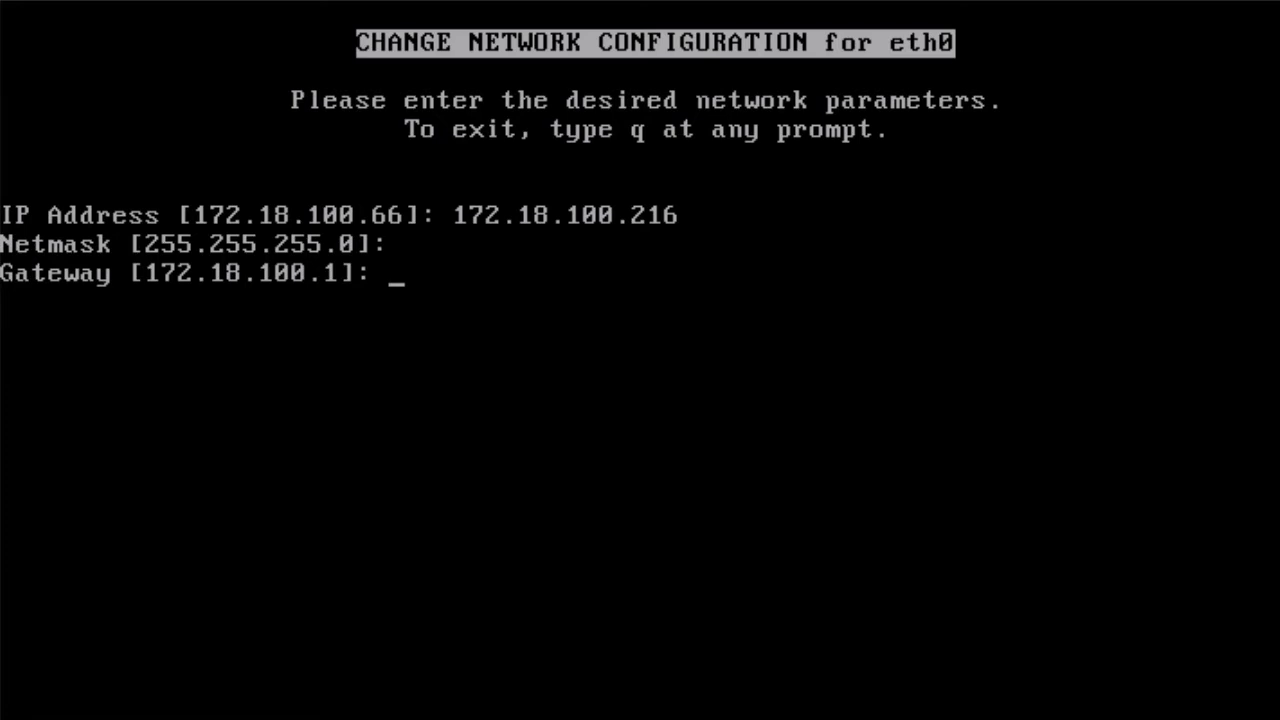
key(Return)
key(Return)
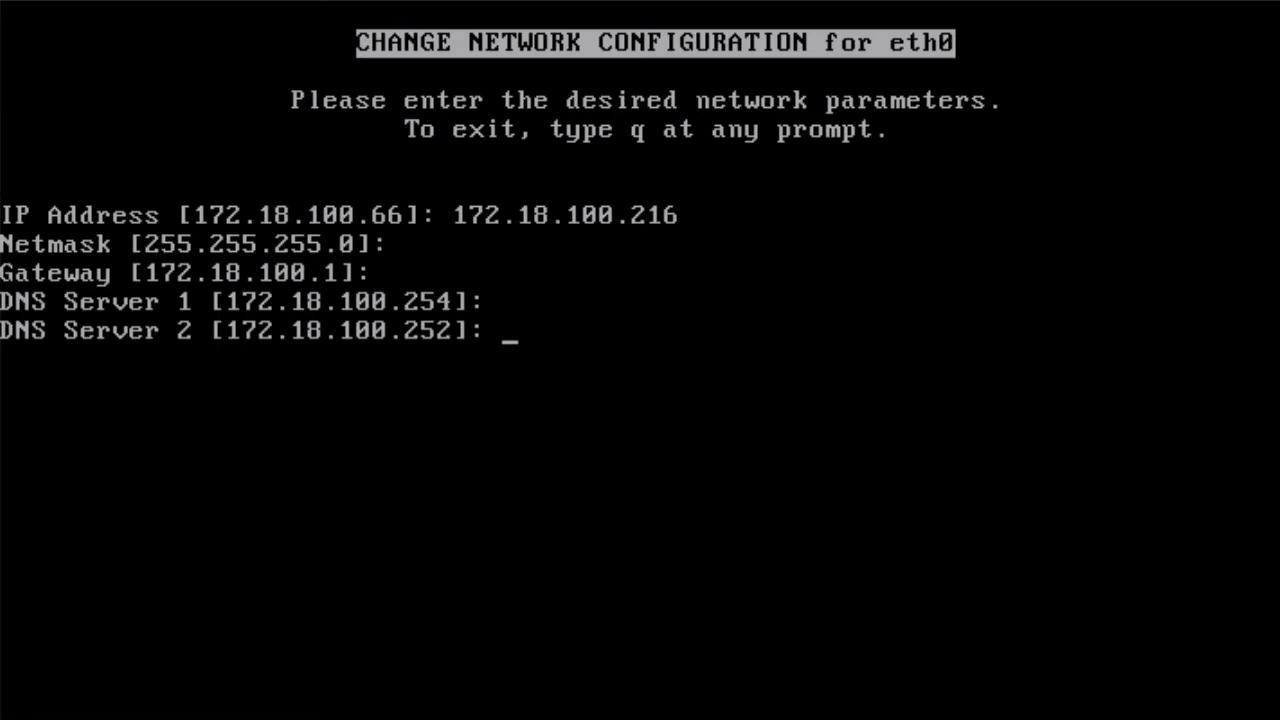
key(Return)
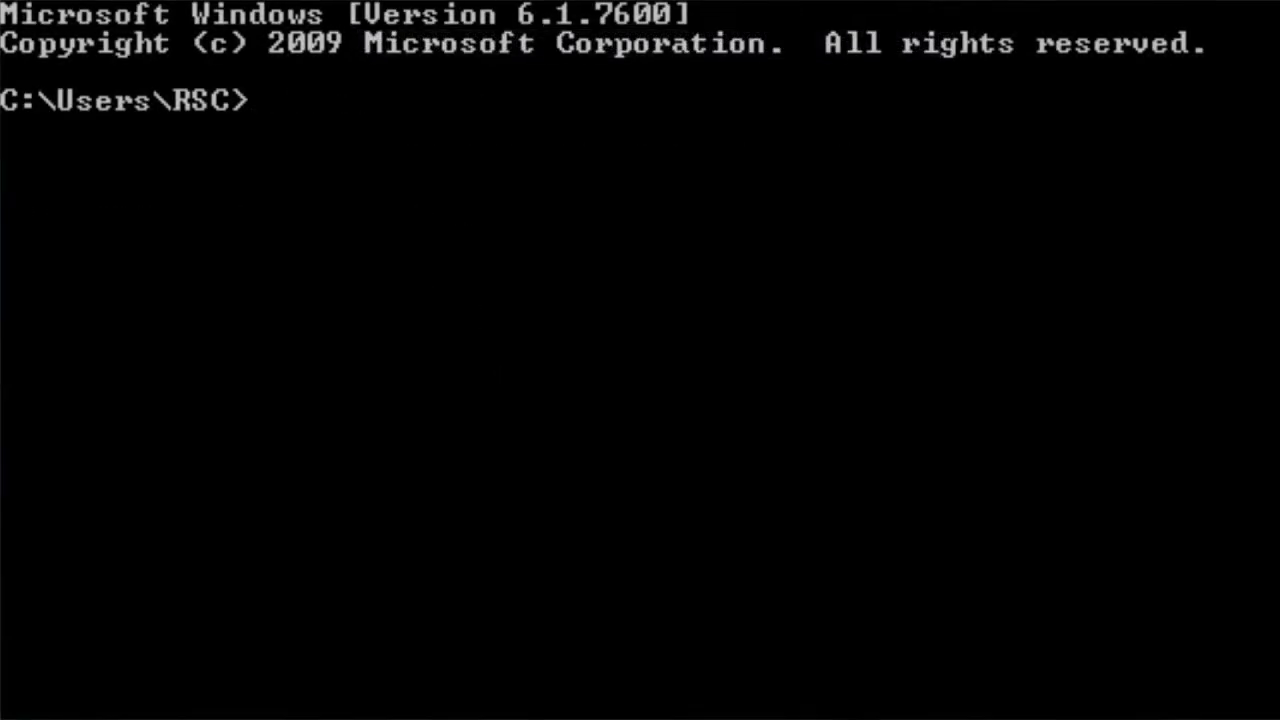
- Run nslookup 172.18.100.216 to confirm no host already uses that address
text(nslook)
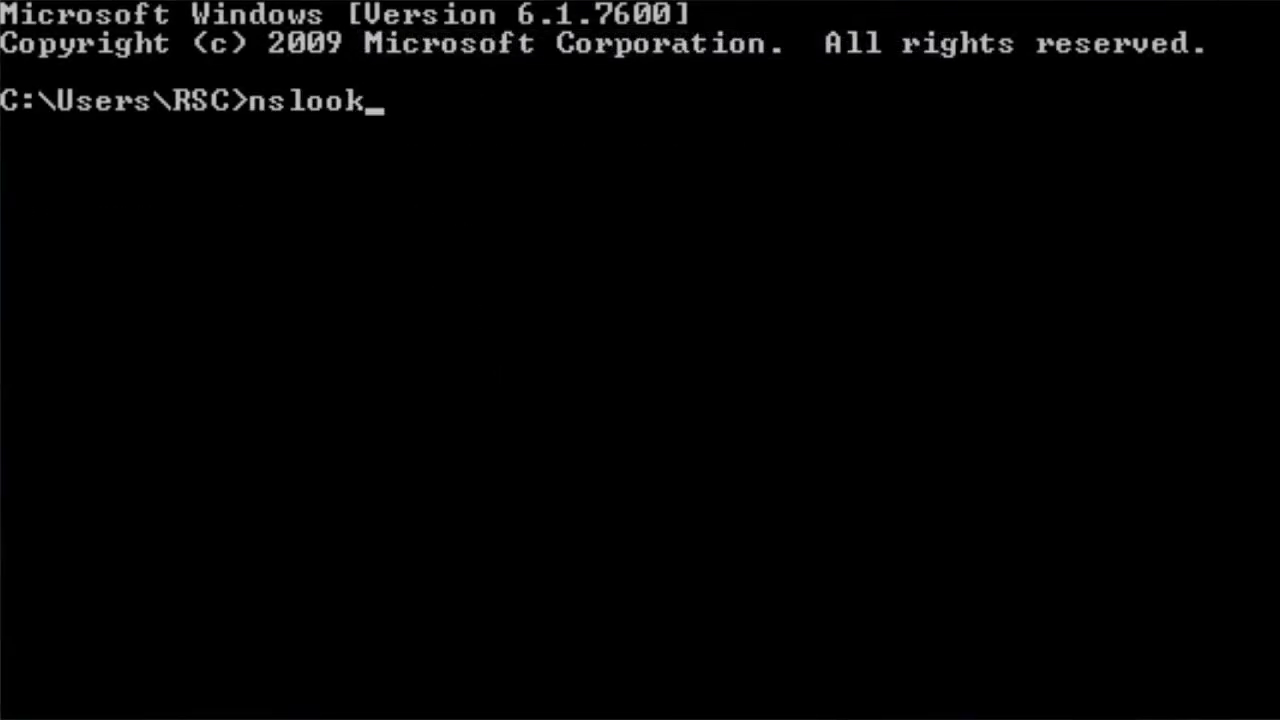
text(up 172.18.100.216)
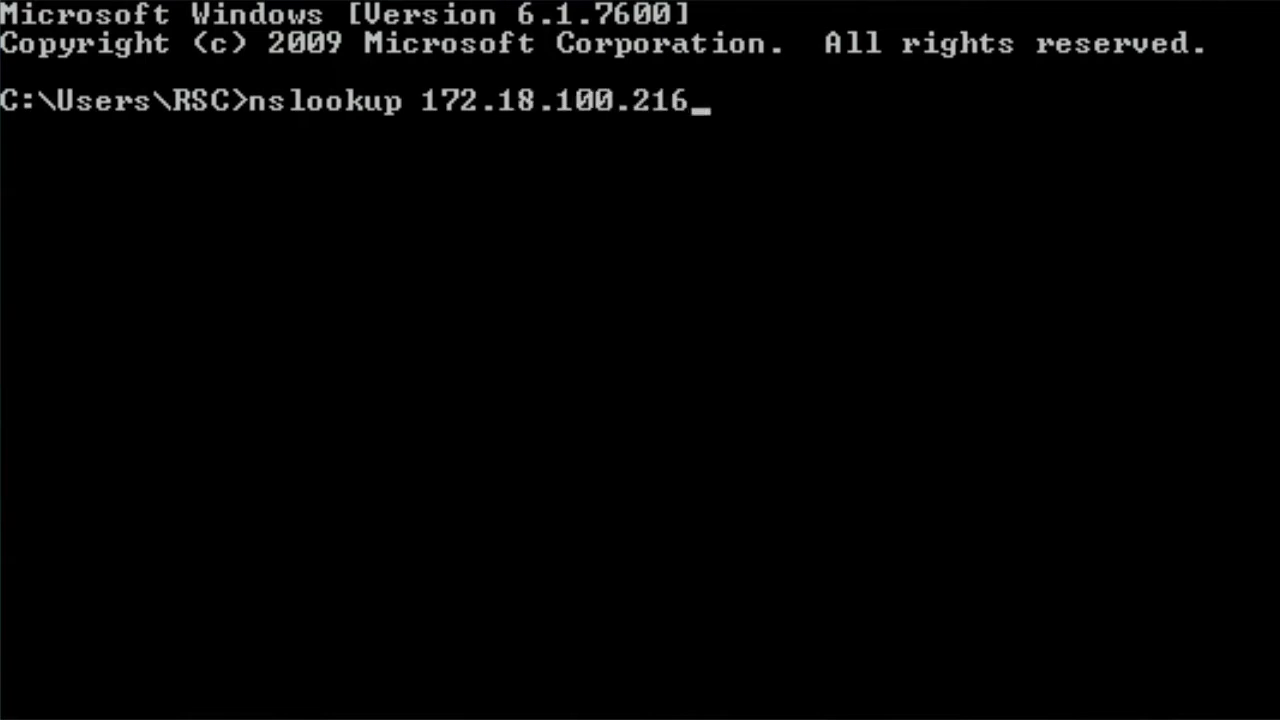
key(Return)
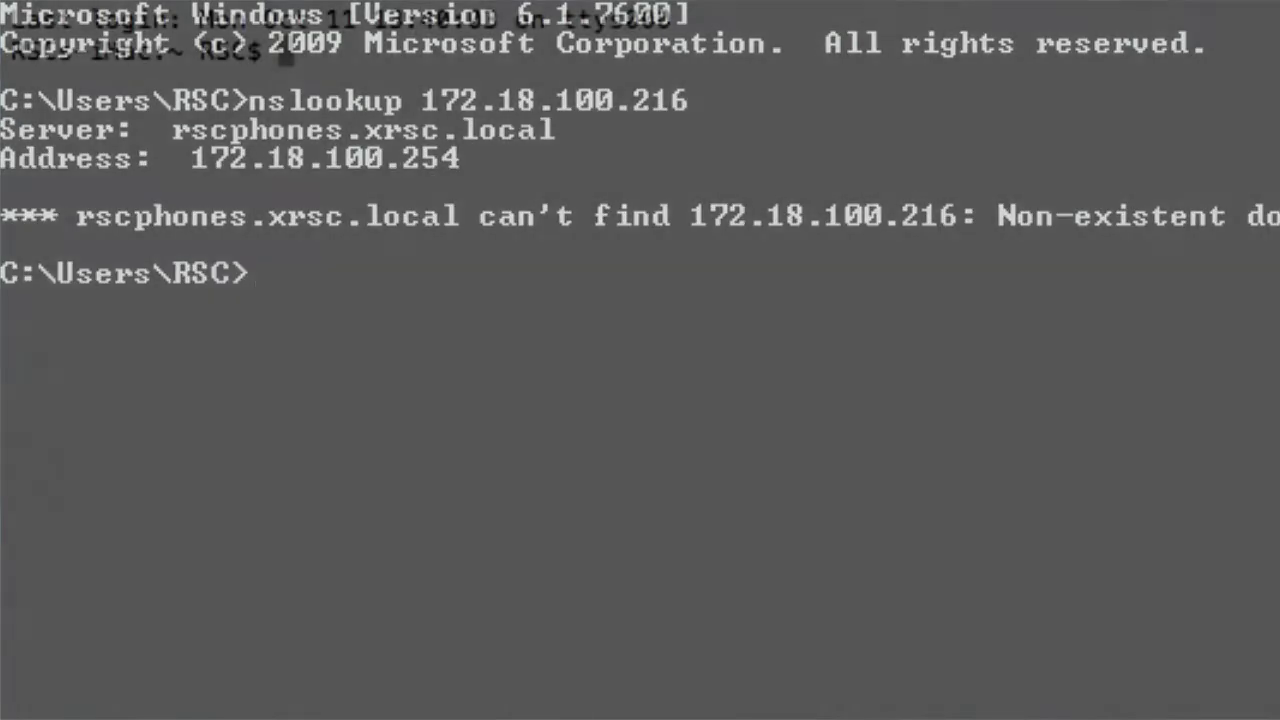
text(172.18.)
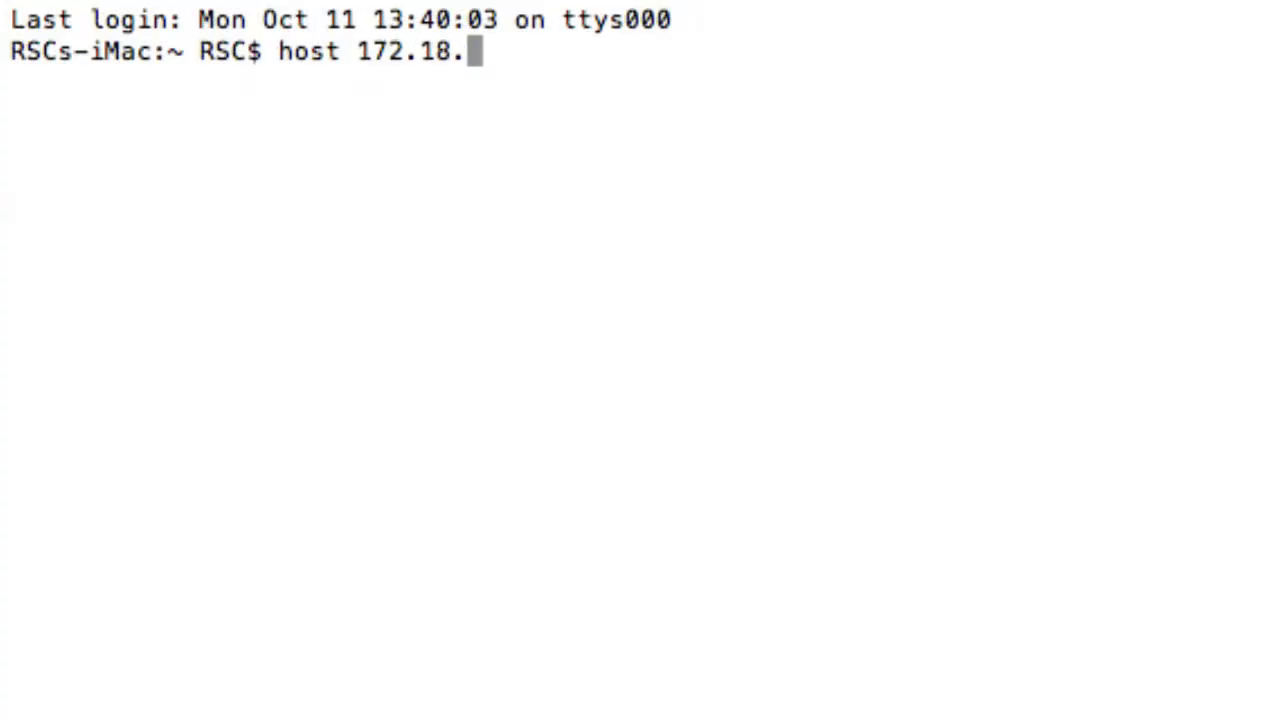
text(100.216)
- Run a host lookup of 172.18.100.216 in Terminal, confirming NXDOMAIN
key(Return)
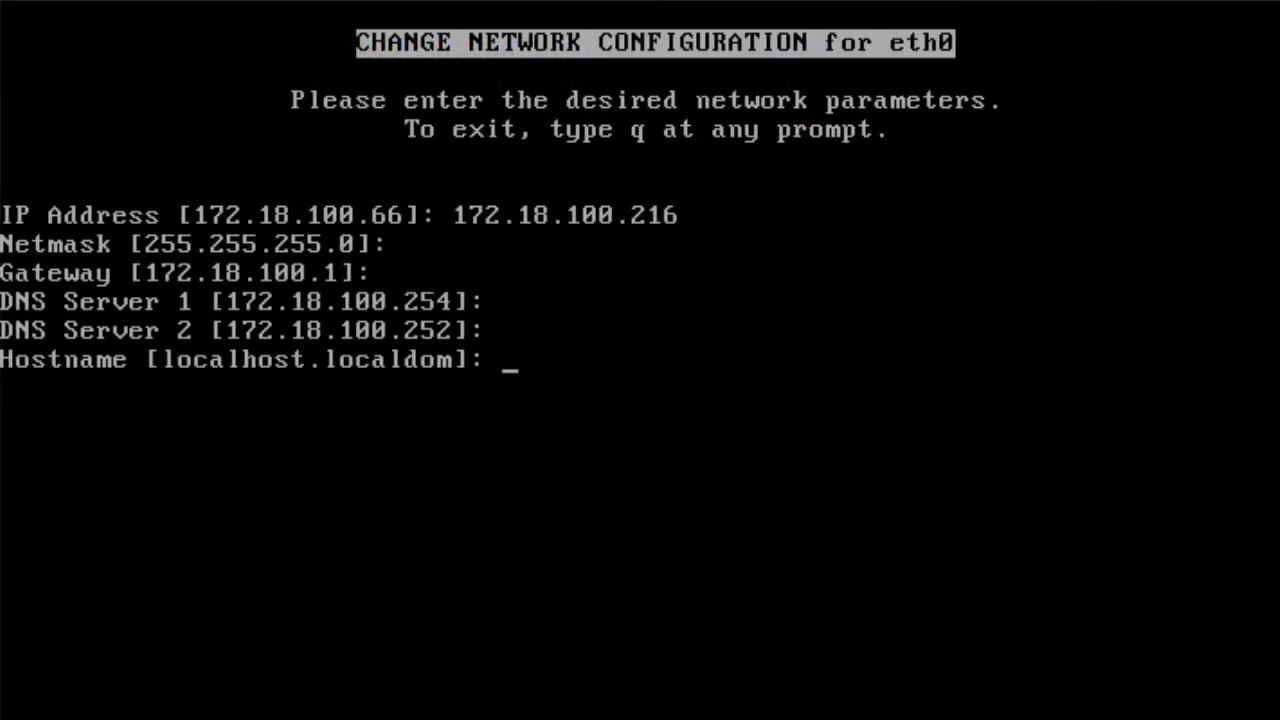
- Keep the default hostname, decline a proxy server, and confirm the network settings summary
key(Return)
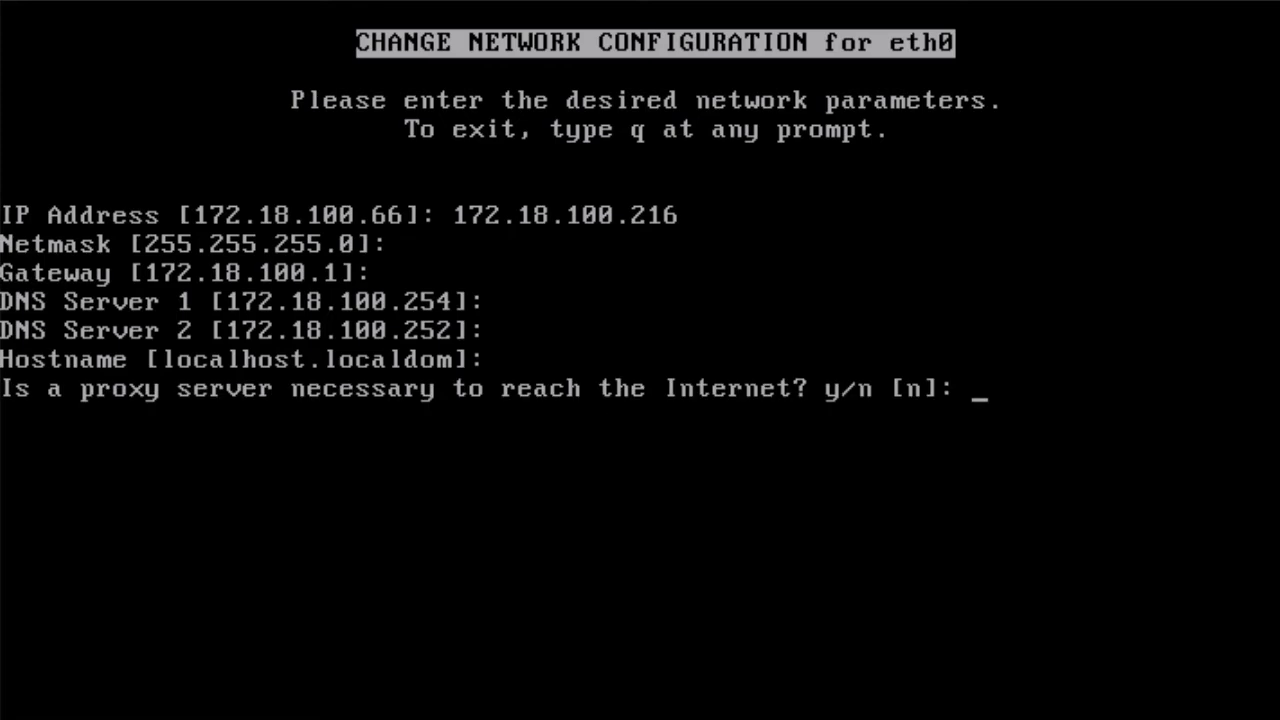
key(Return)
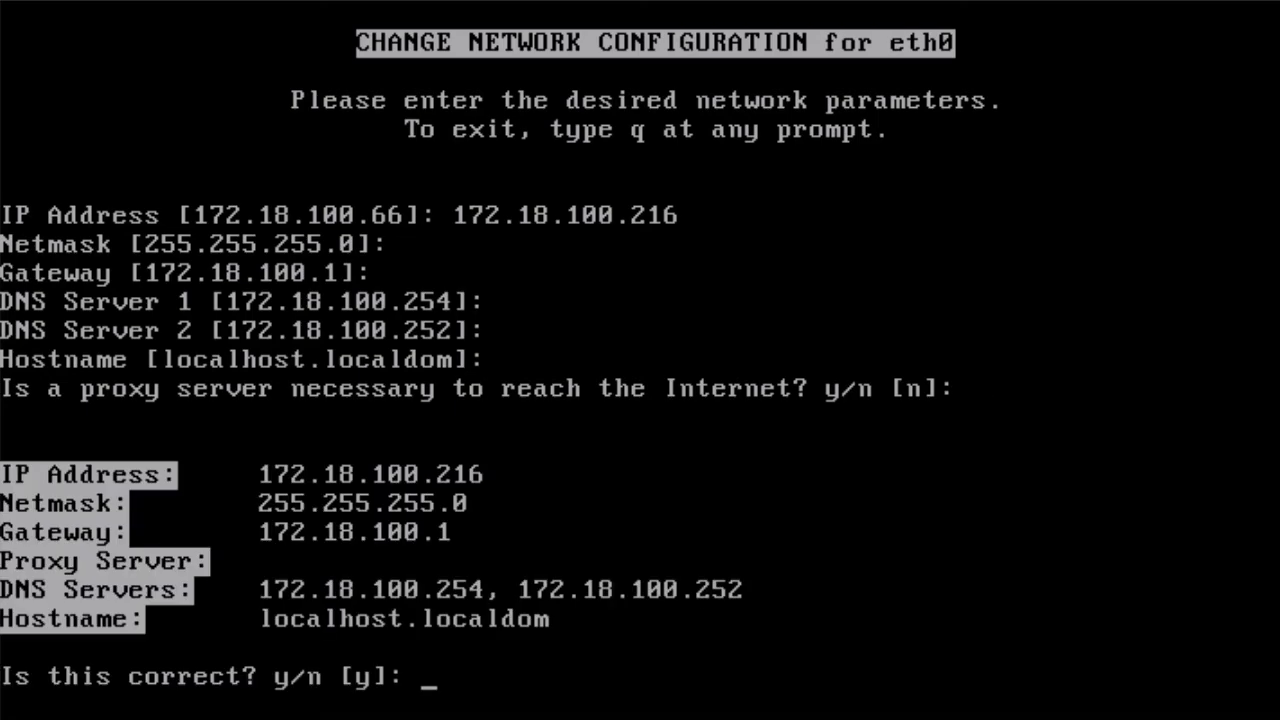
key(Return)
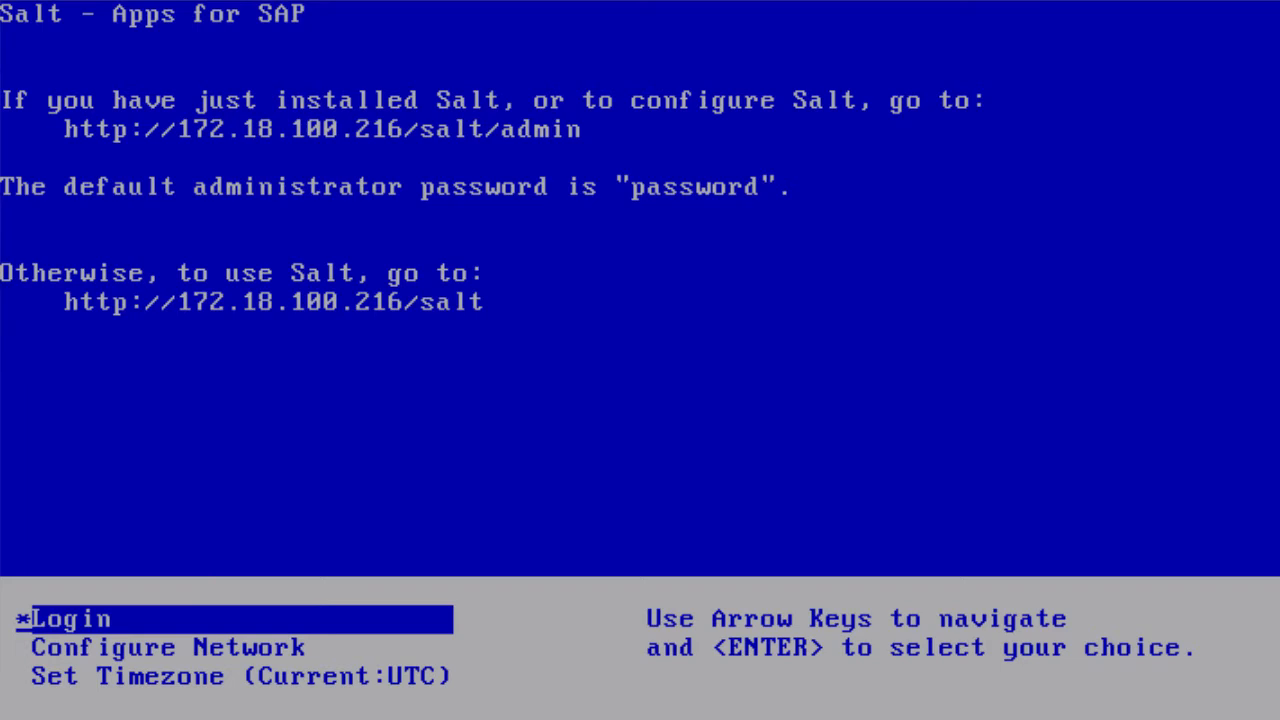
- Choose Australia (7) and Victoria (4) to set the Australia/Melbourne time zone
key(Down)
key(Down)
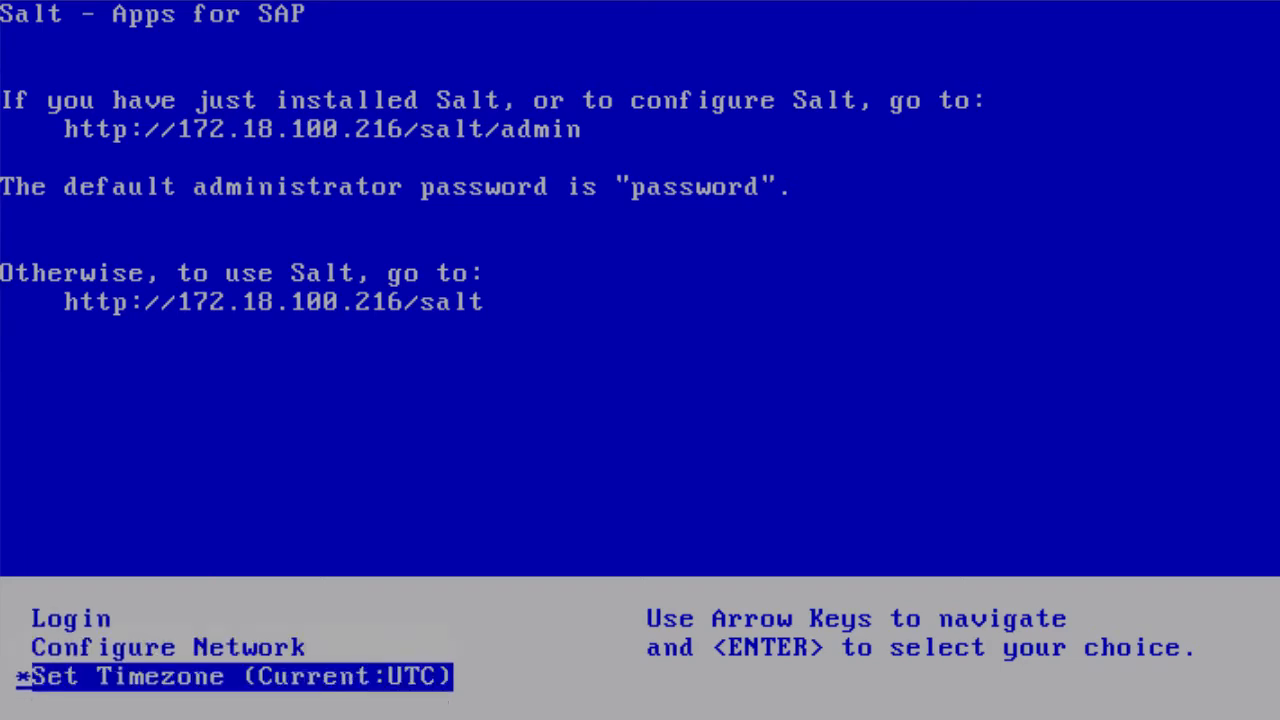
key(Return)
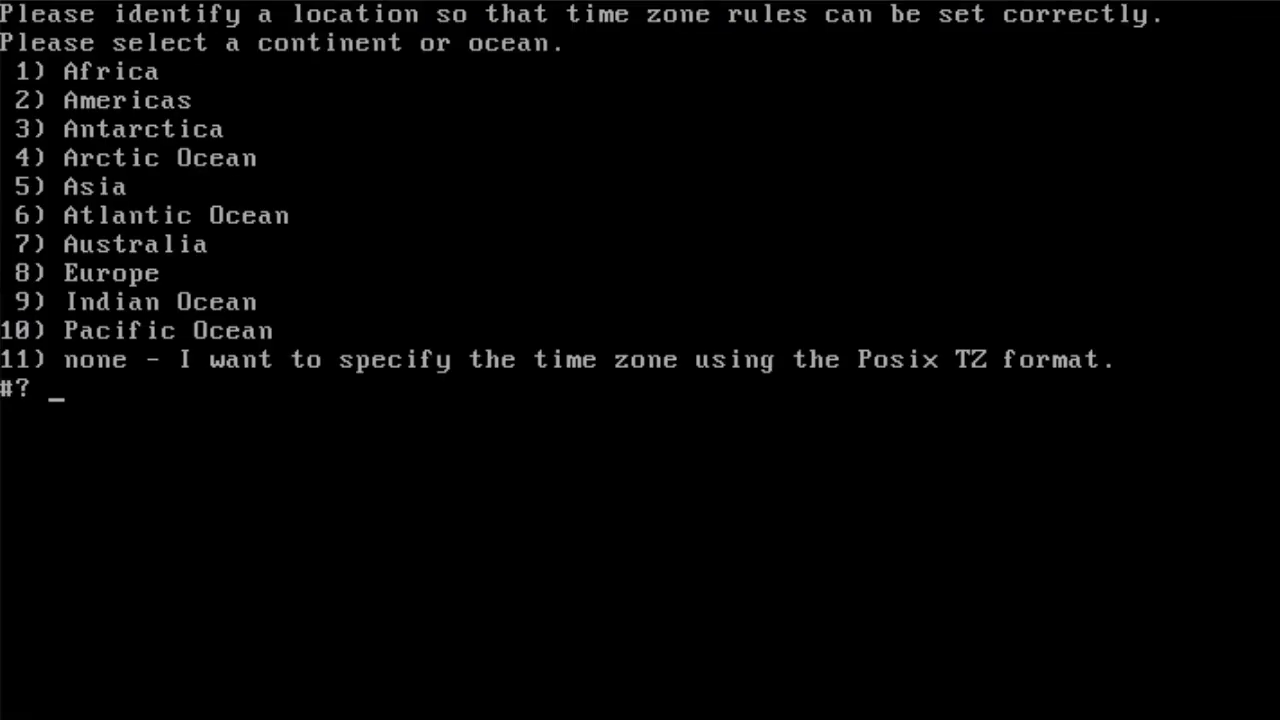
text(7)
key(Return)
text(4)
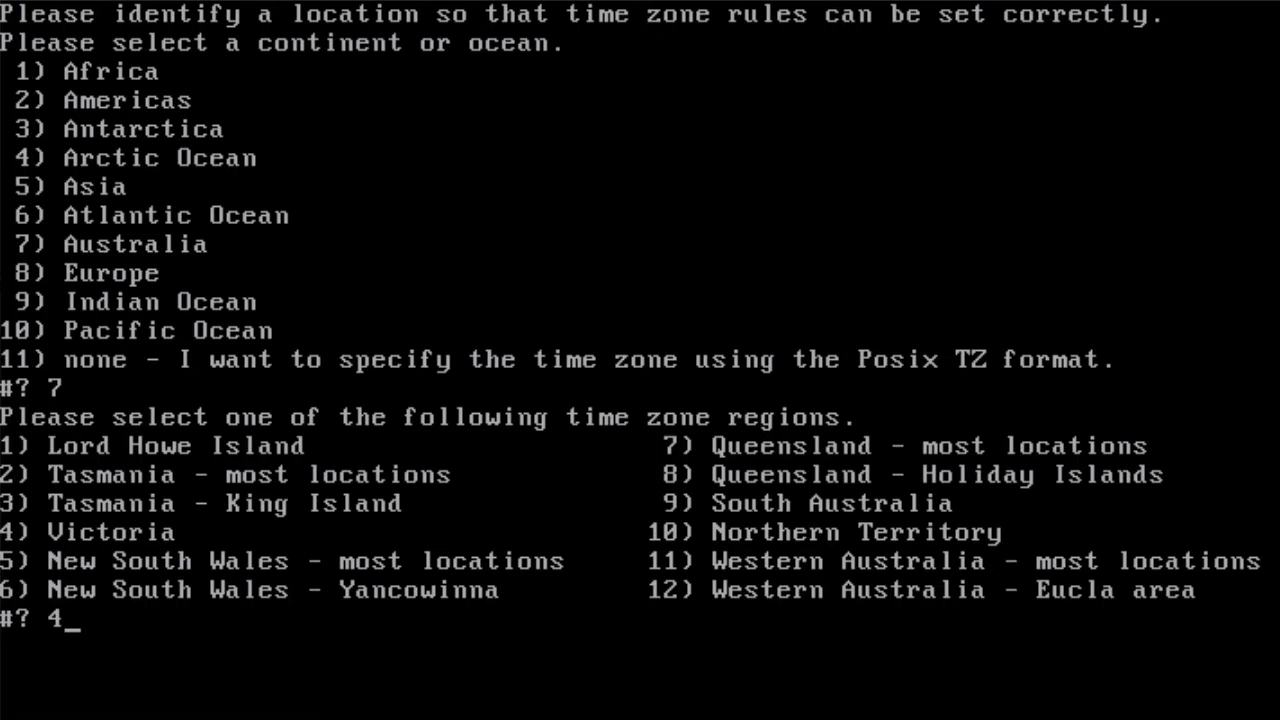
key(Return)
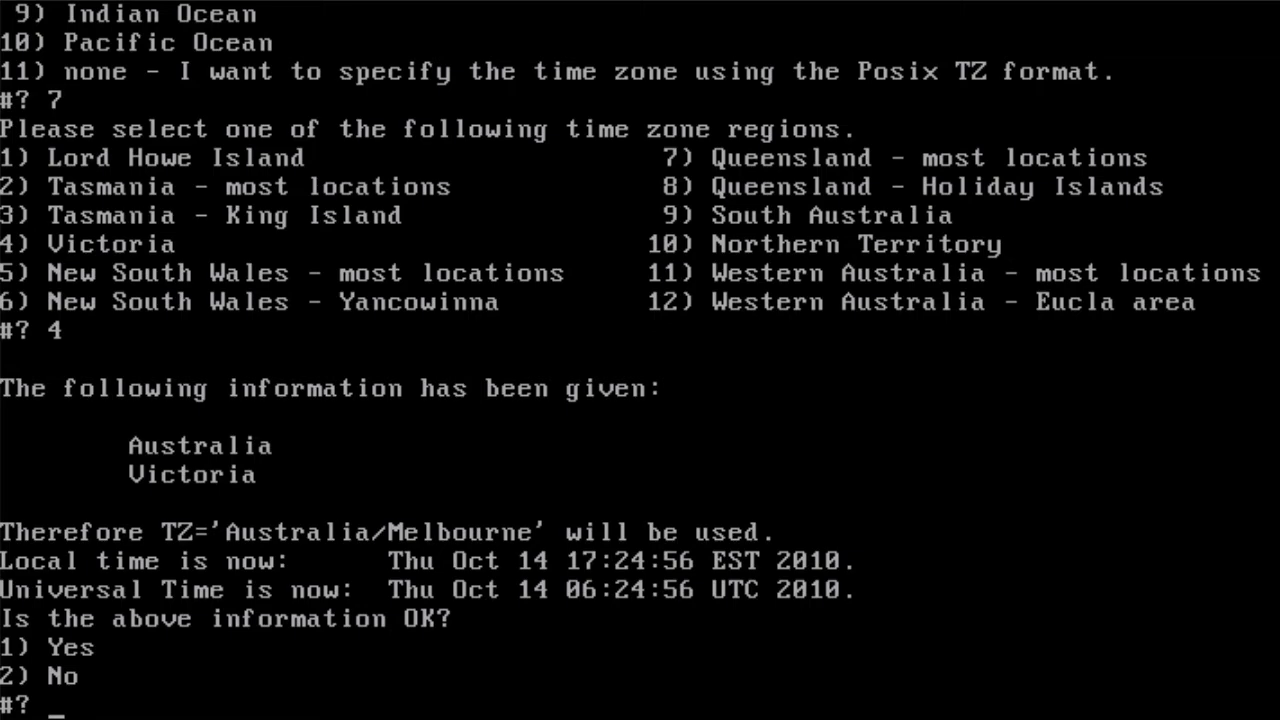
text(1)
key(Return)
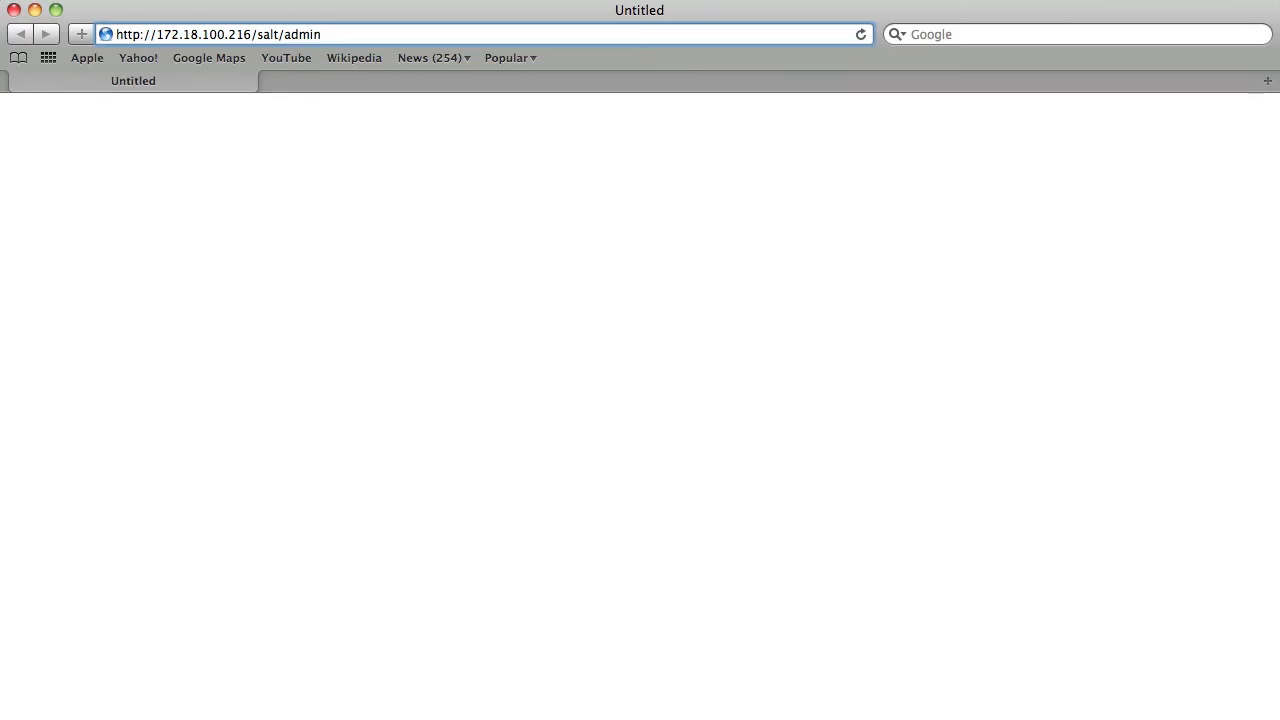
- Load the Salt admin page at 172.18.100.216 and log in with the administrator password
key(Return)
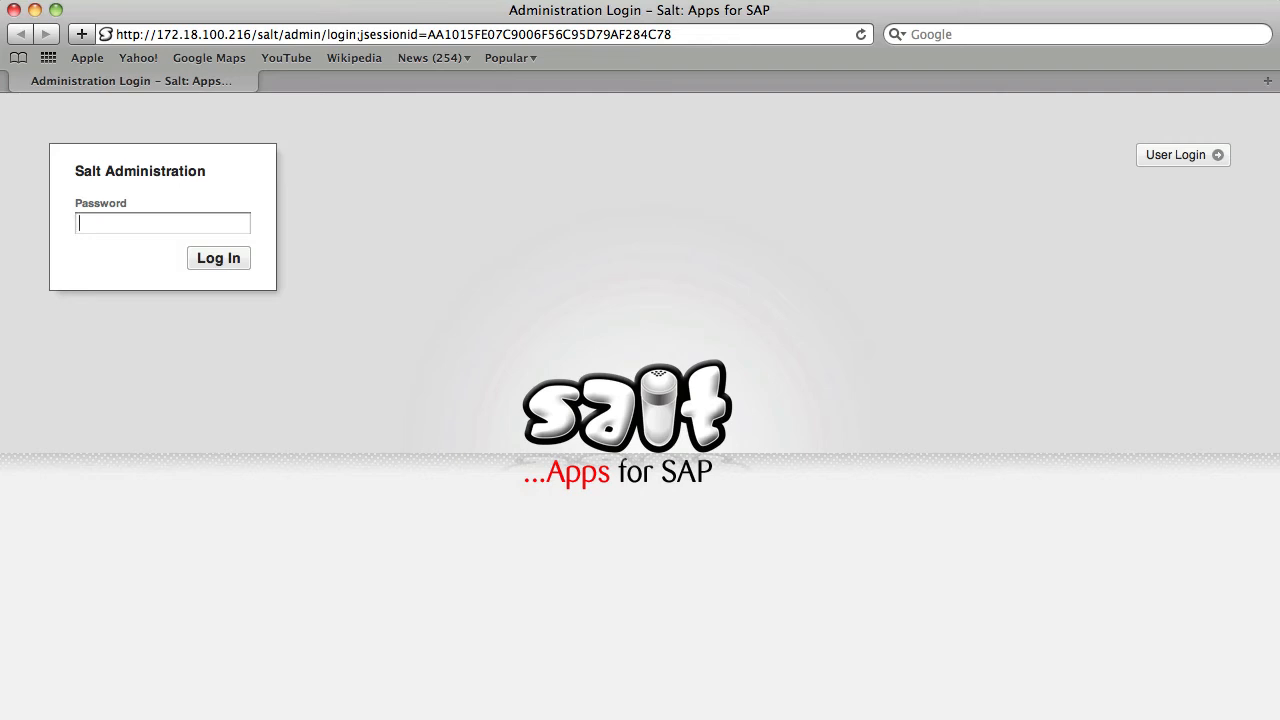
text(********)
click(230, 260)
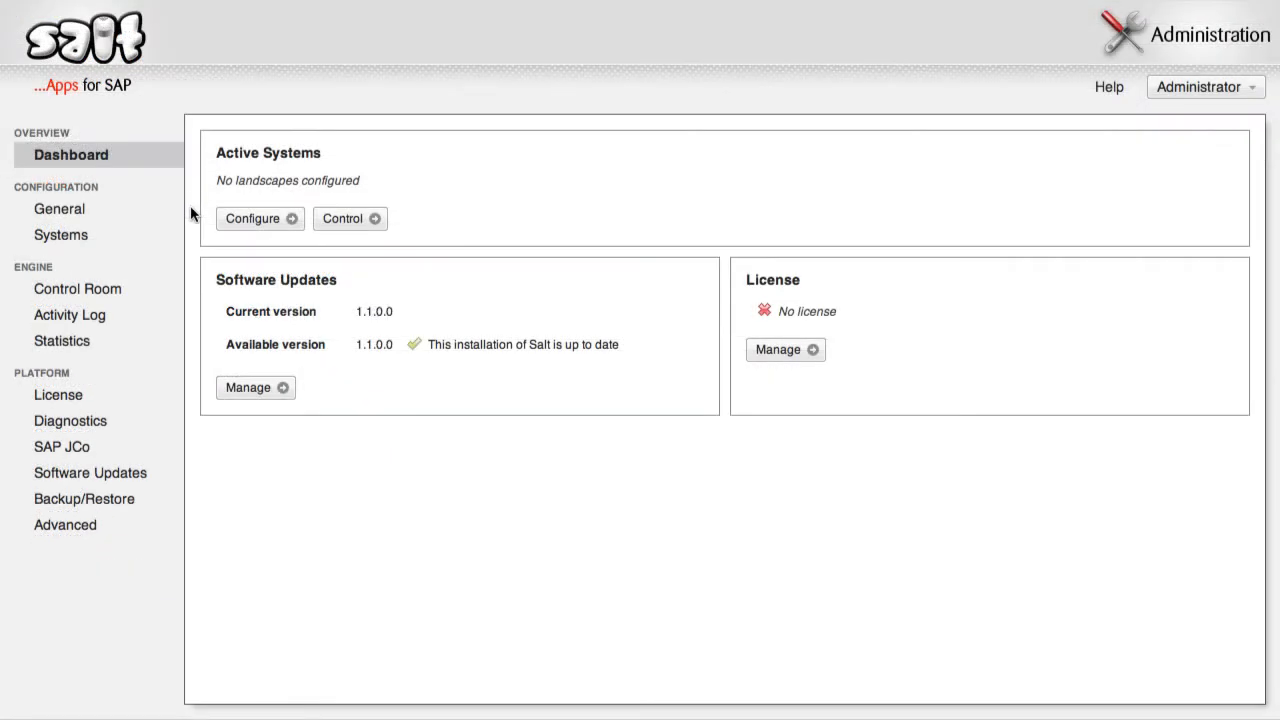
- Download a free Salt license file for this Salt ID from the License page
click(58, 395)
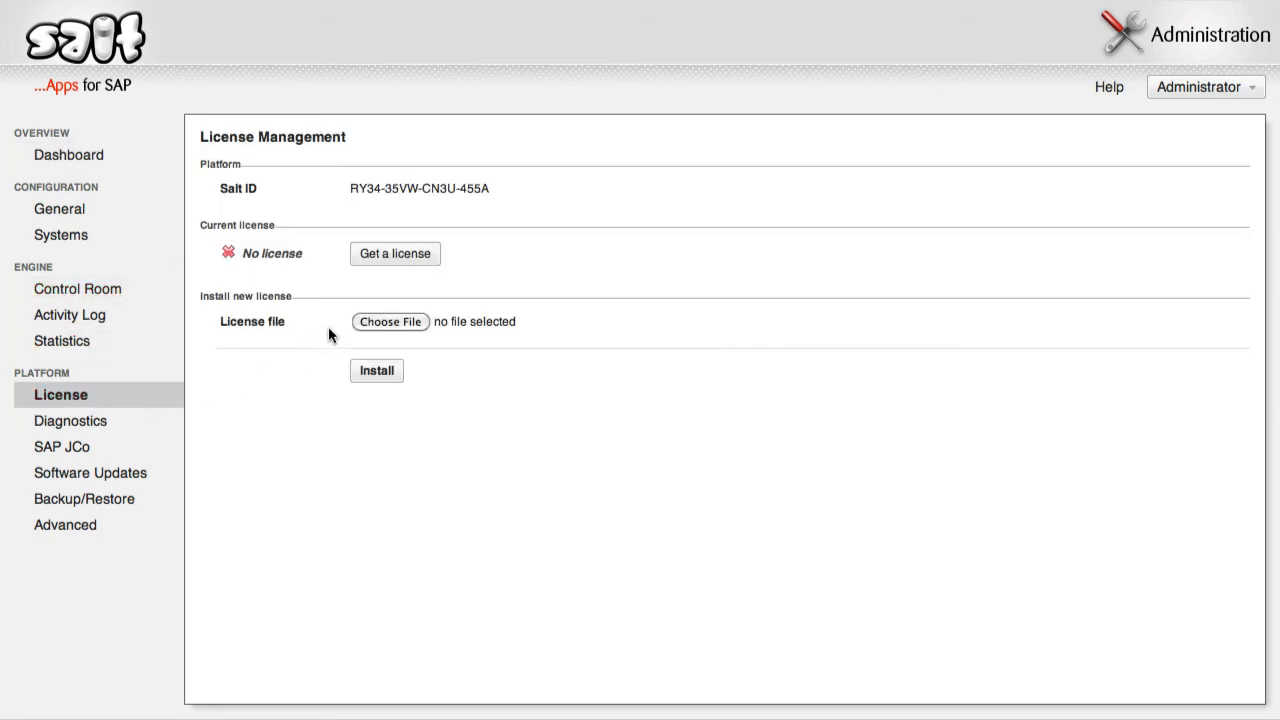
click(398, 256)
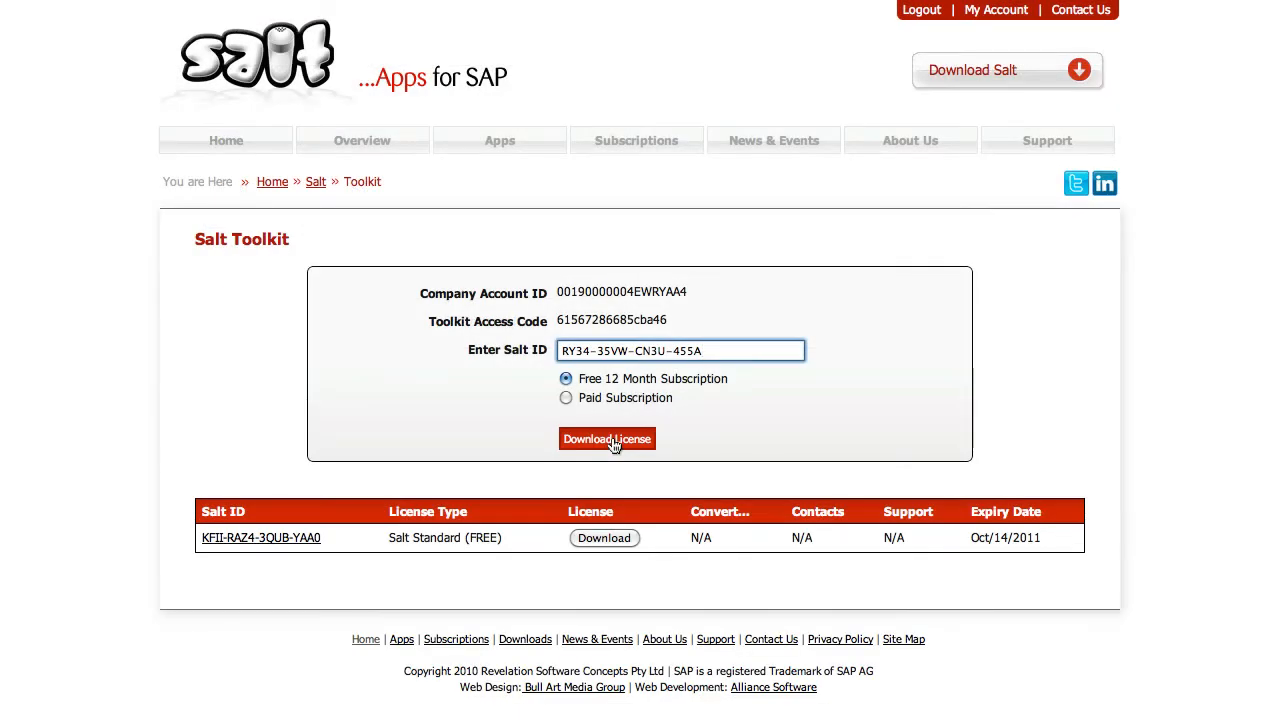
click(613, 444)
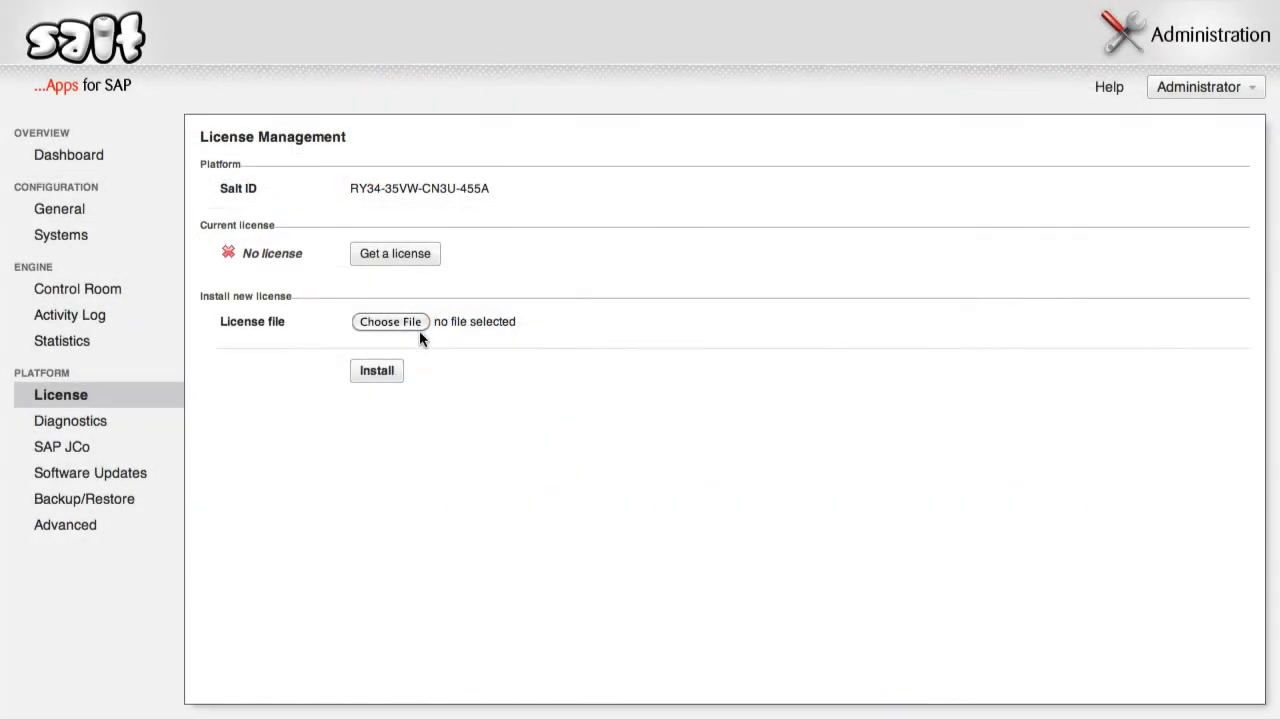
- Upload the downloaded .lic file, accept the end user agreement and complete the installation
click(417, 328)
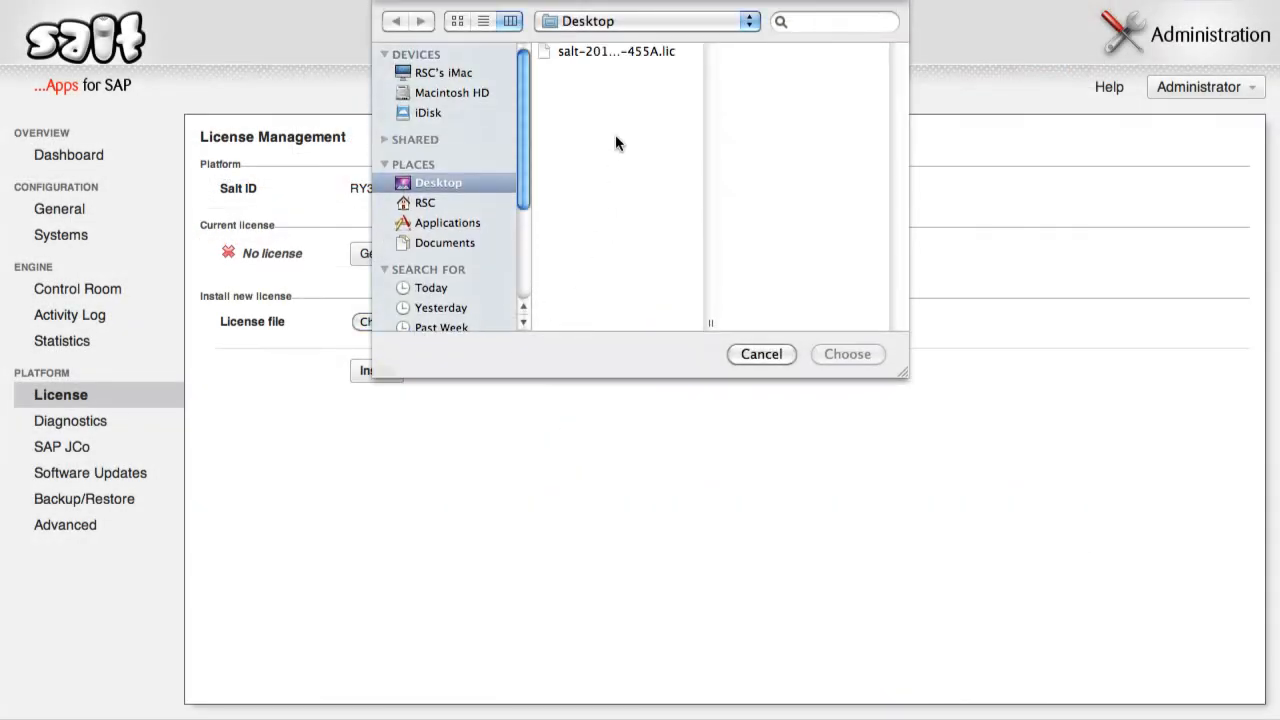
click(640, 52)
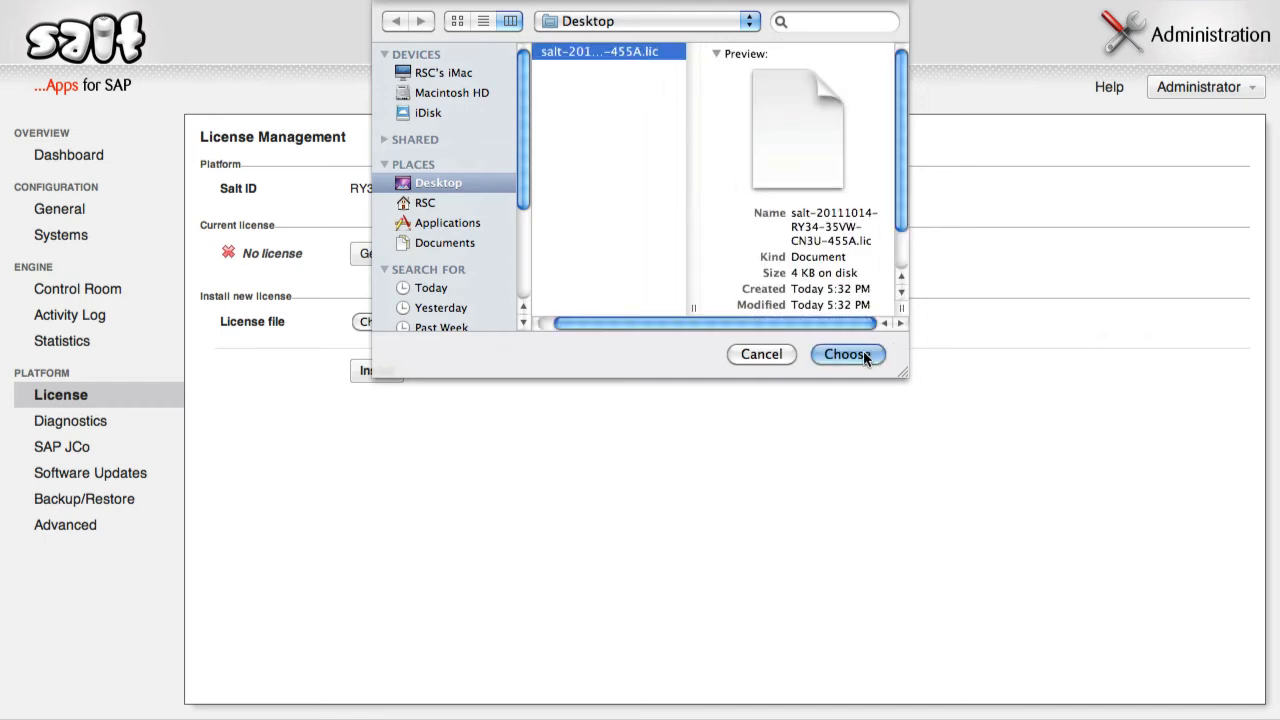
click(847, 354)
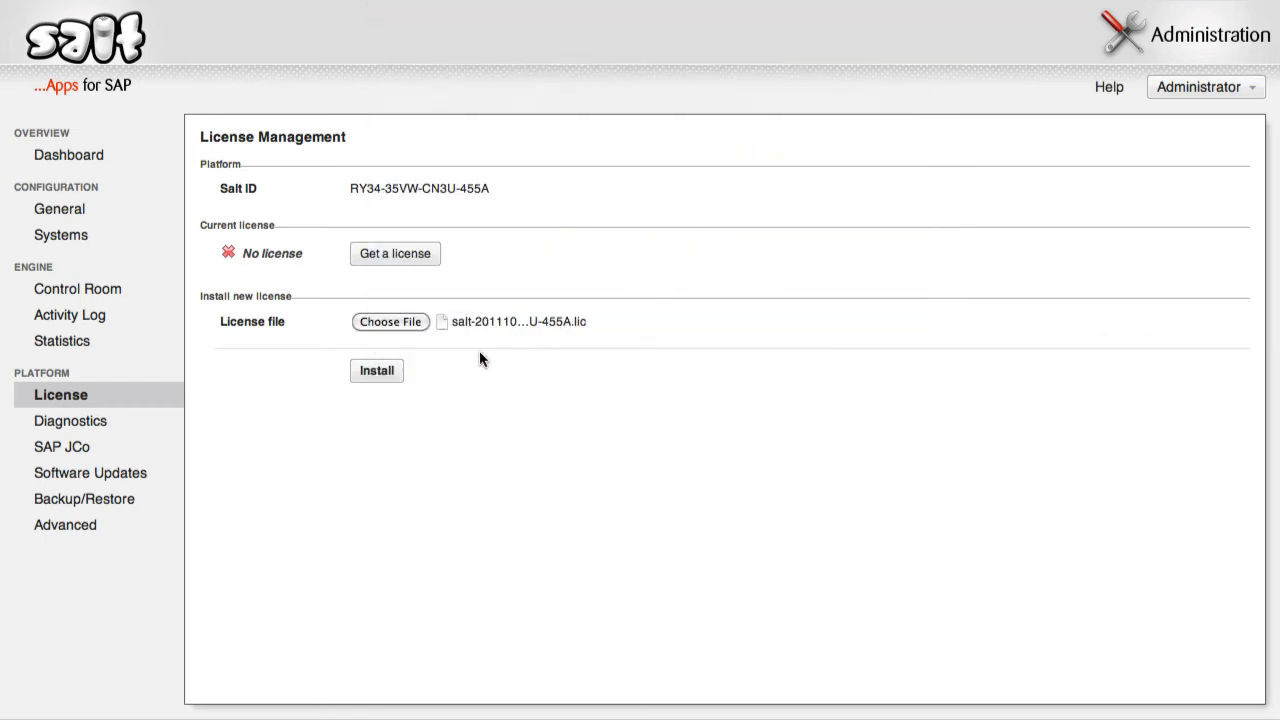
click(398, 369)
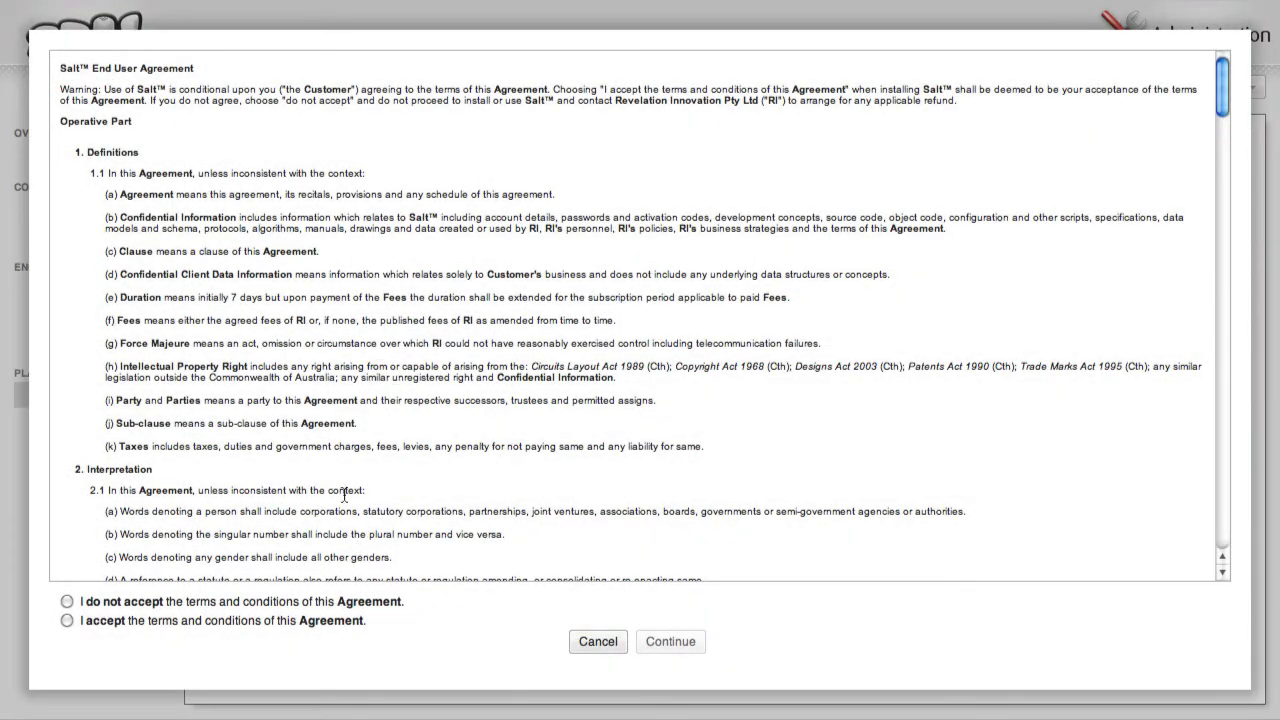
scroll(345, 497, down, 3)
scroll(345, 497, down, 15)
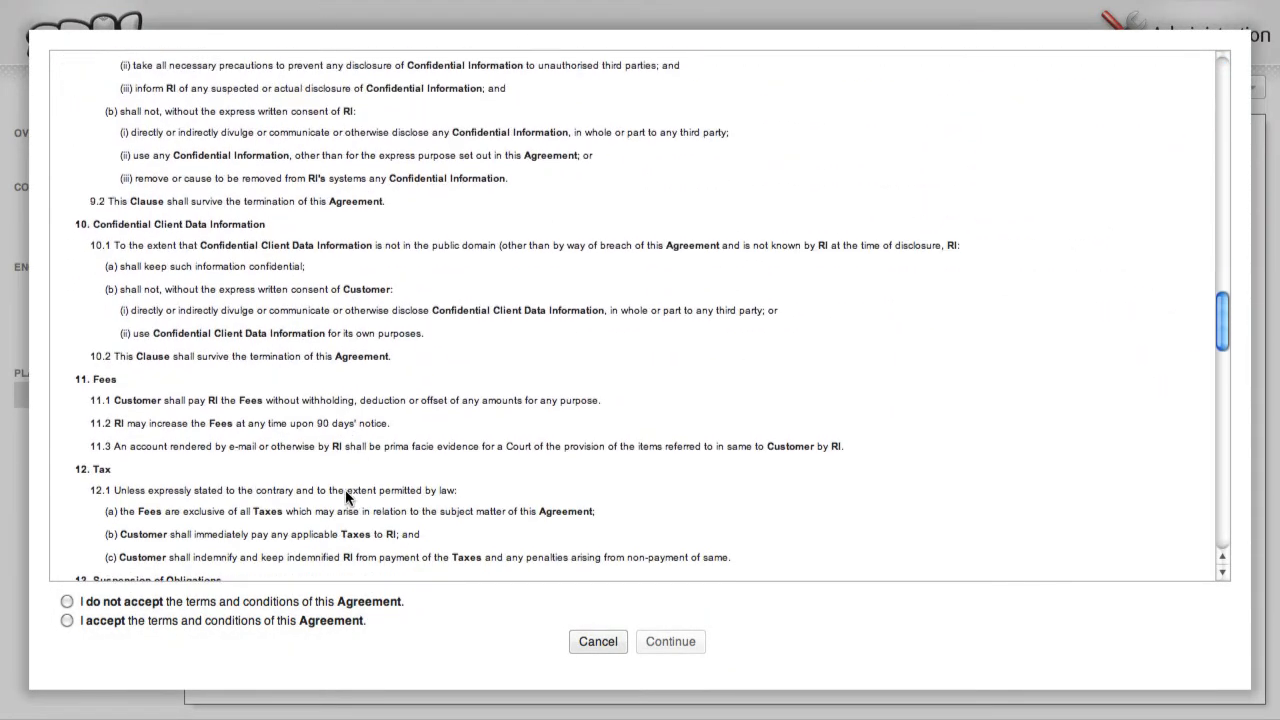
scroll(345, 497, down, 20)
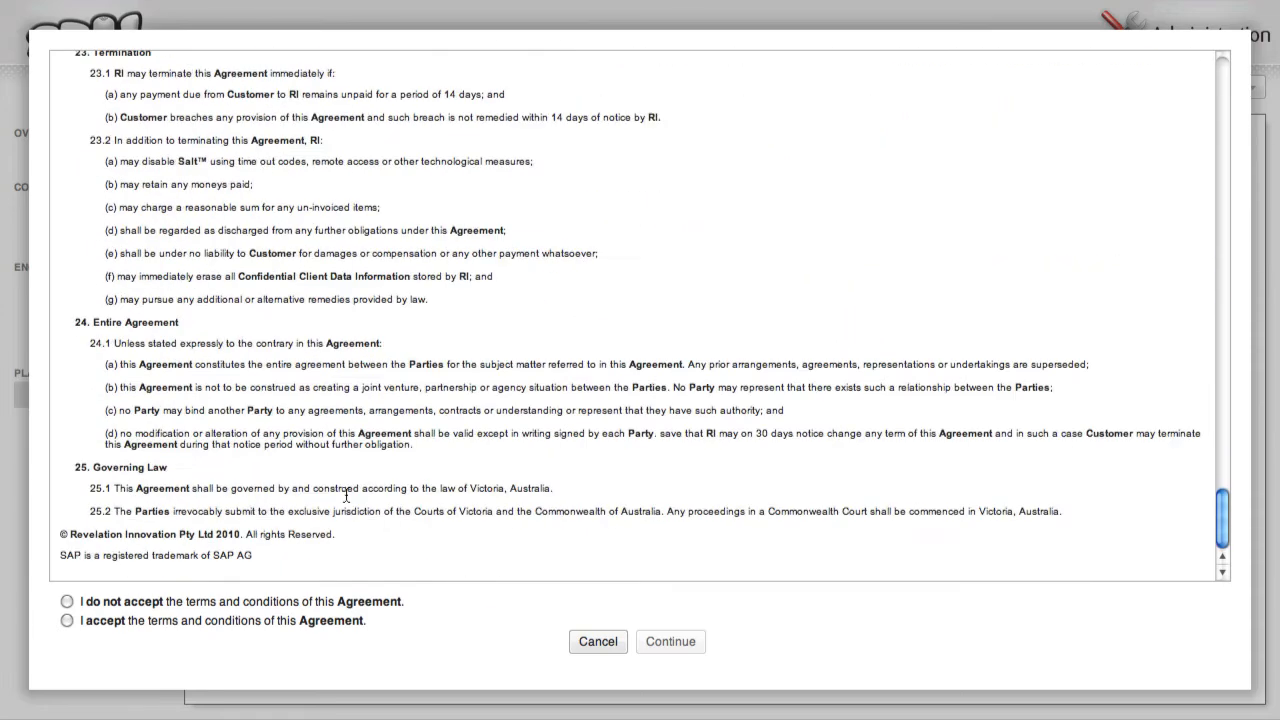
click(311, 621)
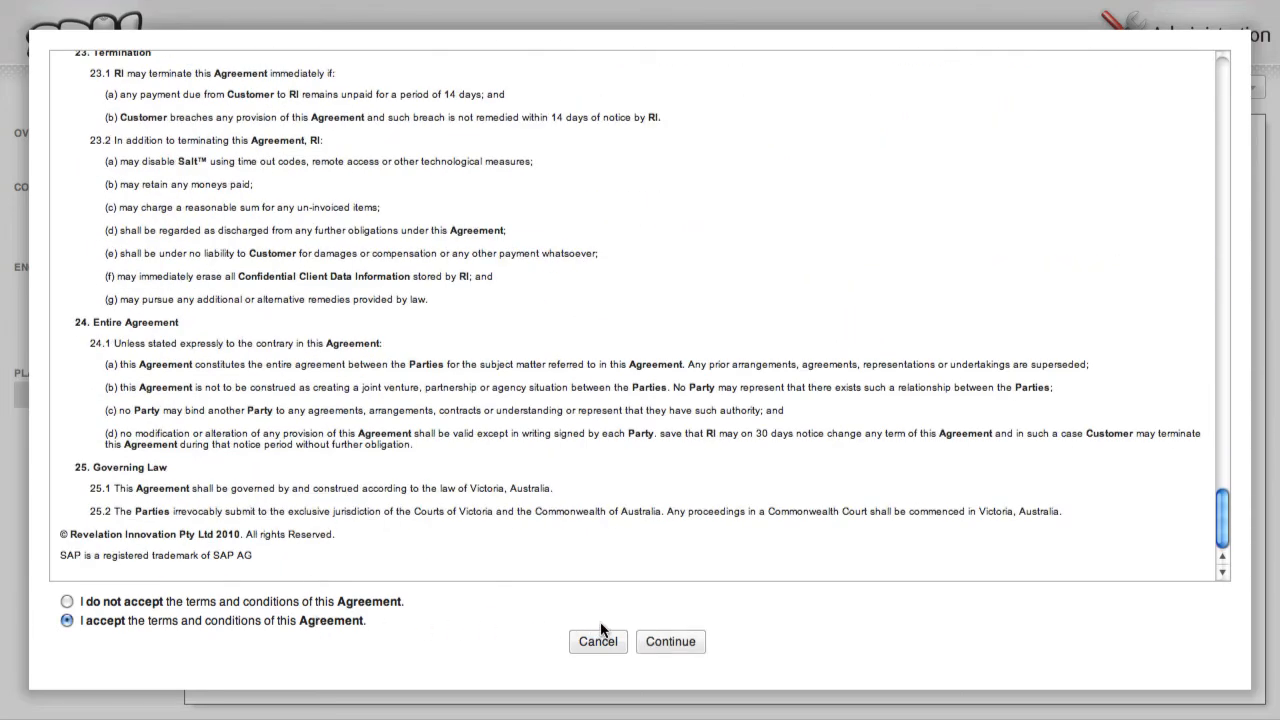
click(650, 642)
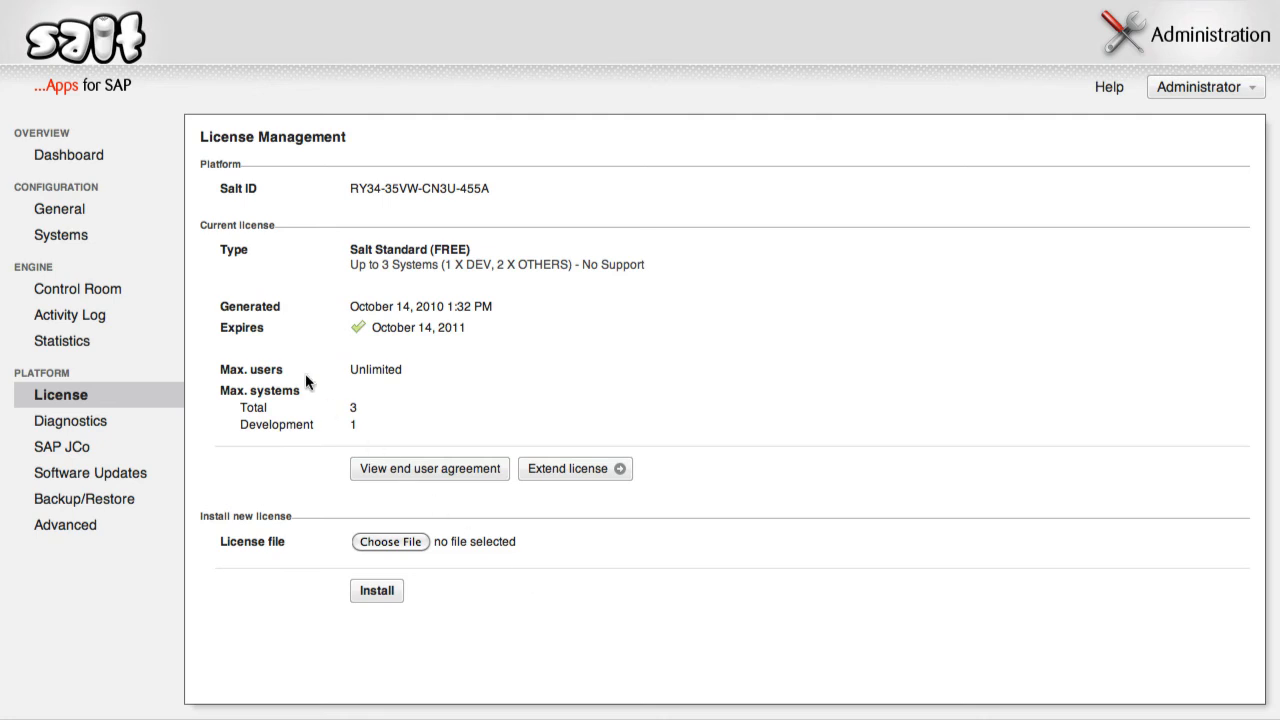
- In General settings, replace the administrator password with a new one
click(158, 215)
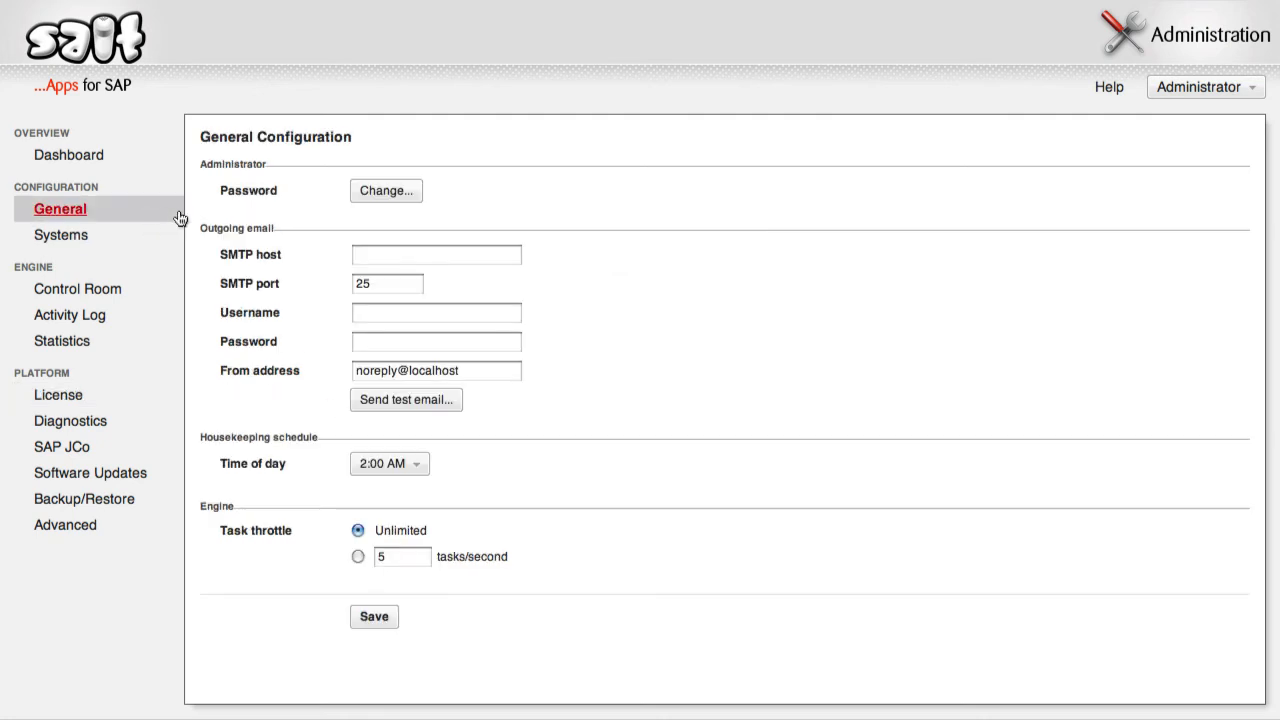
click(379, 196)
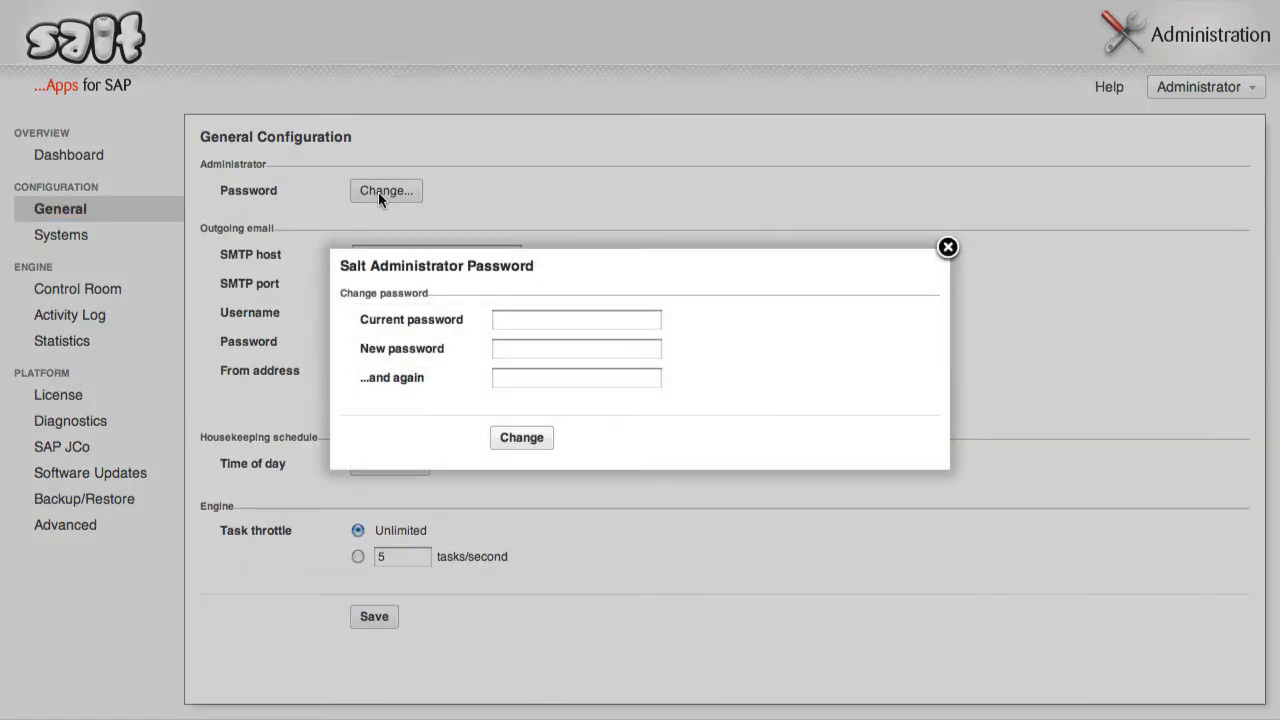
text(********)
key(Tab)
text(******)
key(Tab)
text(******)
click(521, 437)
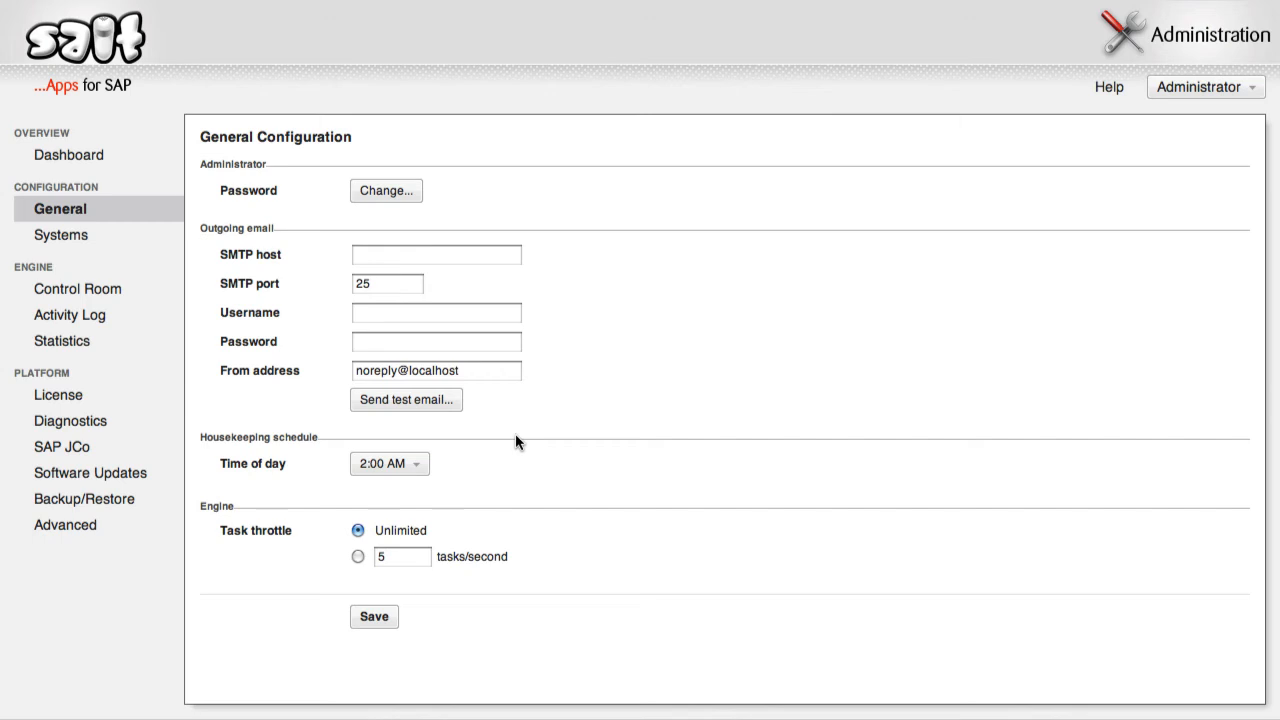
- Set SMTP host gamma.xrsc.local, send a test email to the user's address, and save
click(410, 263)
text(gamma.xrsc.local)
key(Tab)
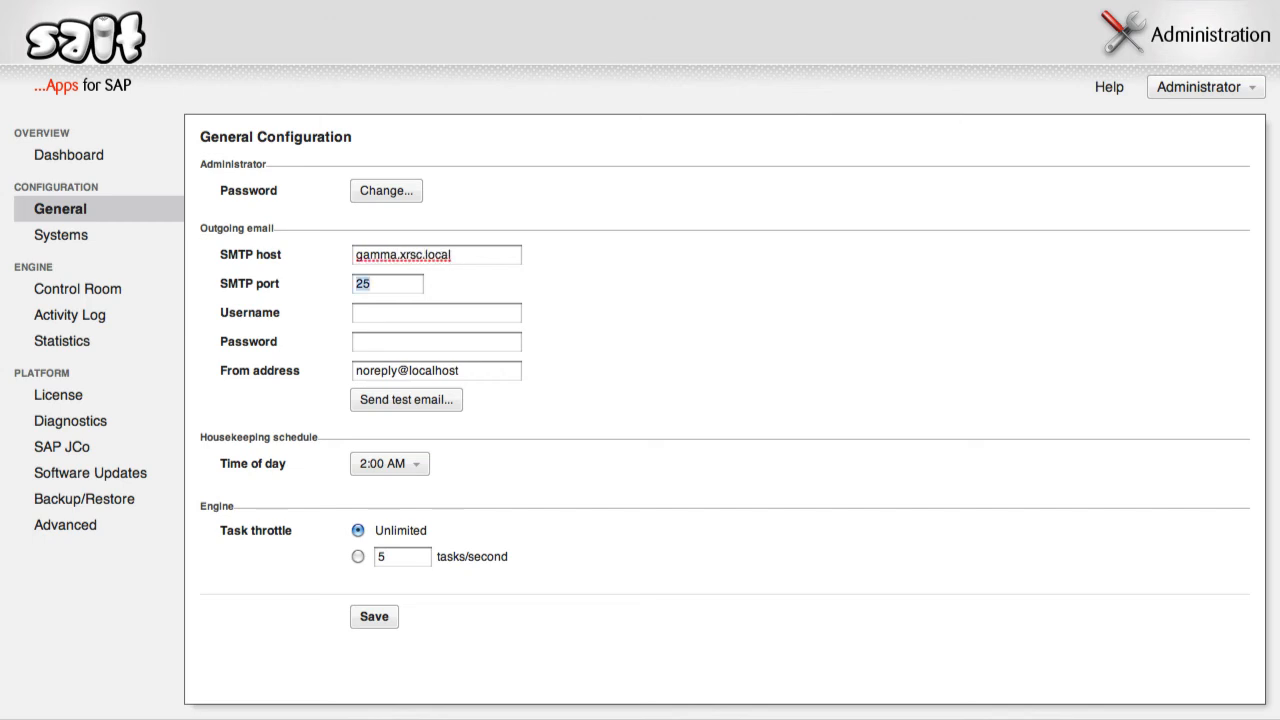
key(Tab)
click(403, 400)
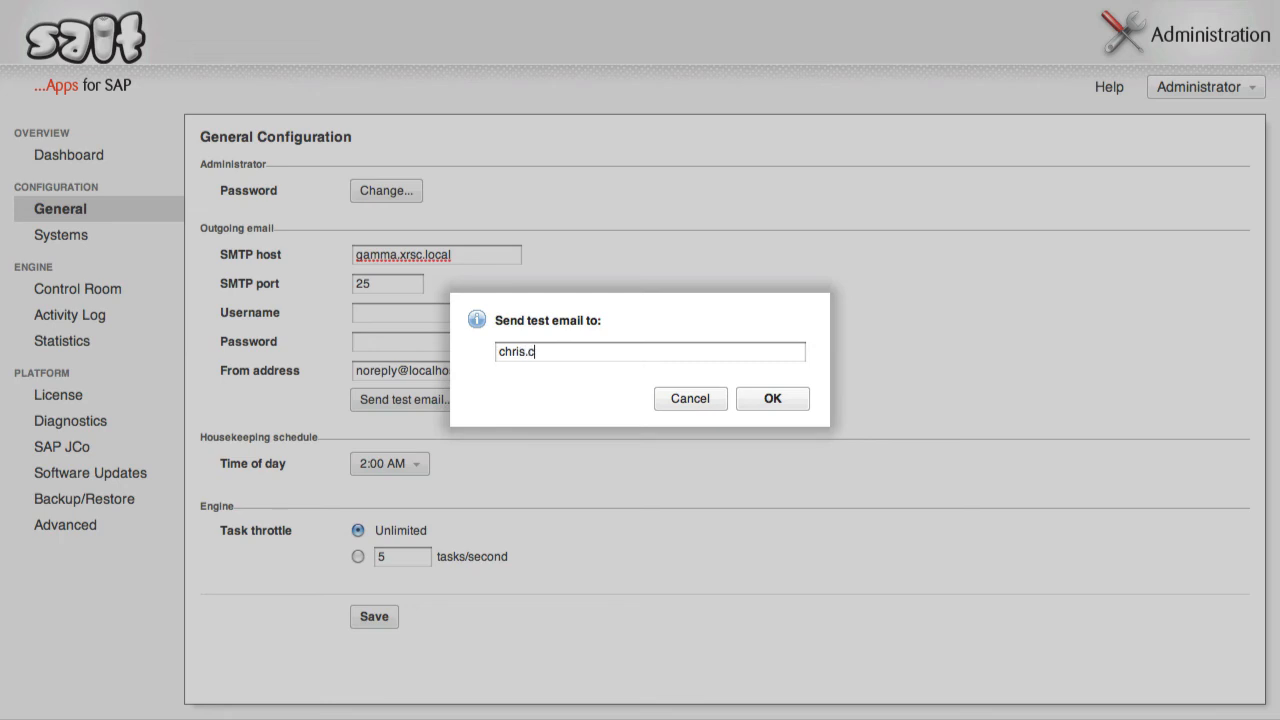
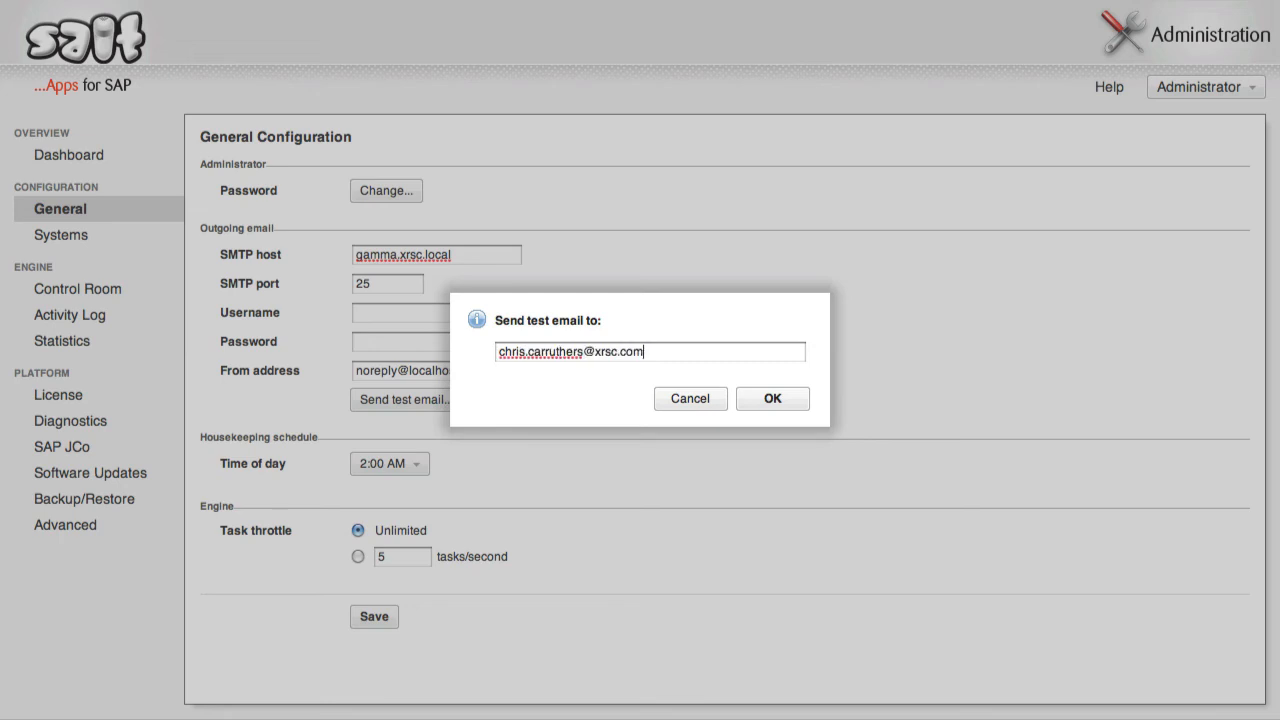
click(766, 399)
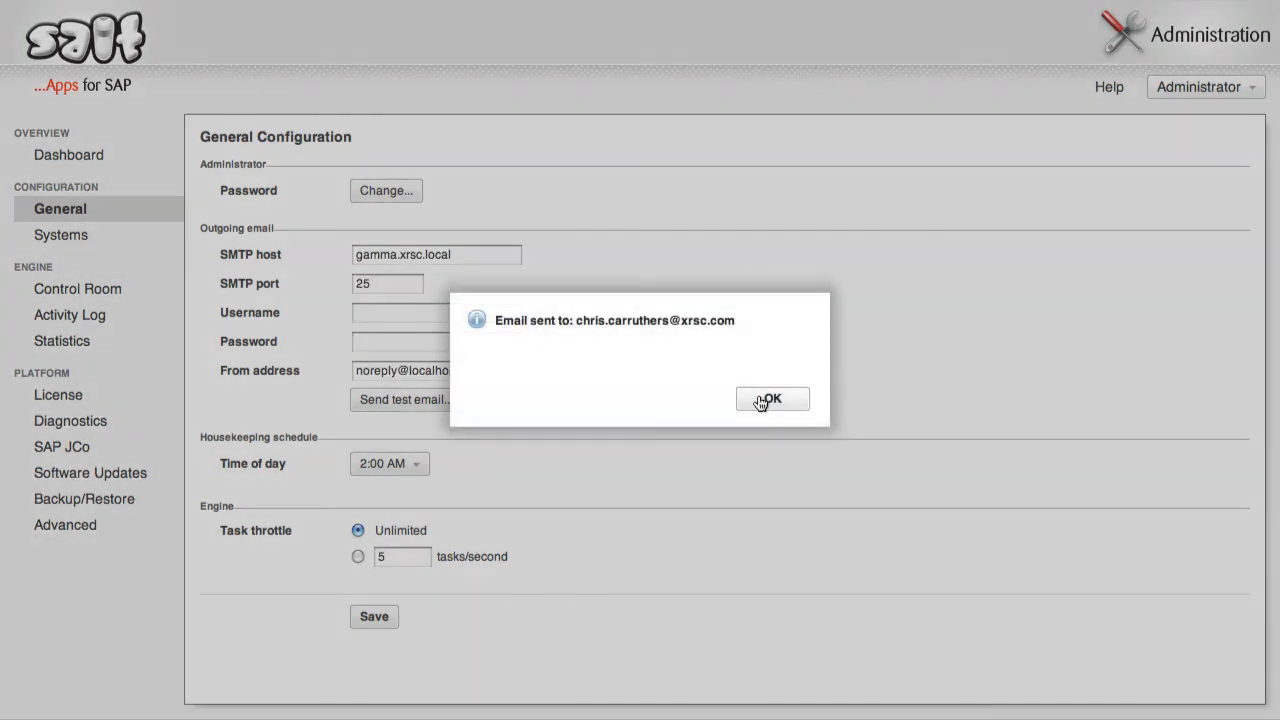
click(762, 401)
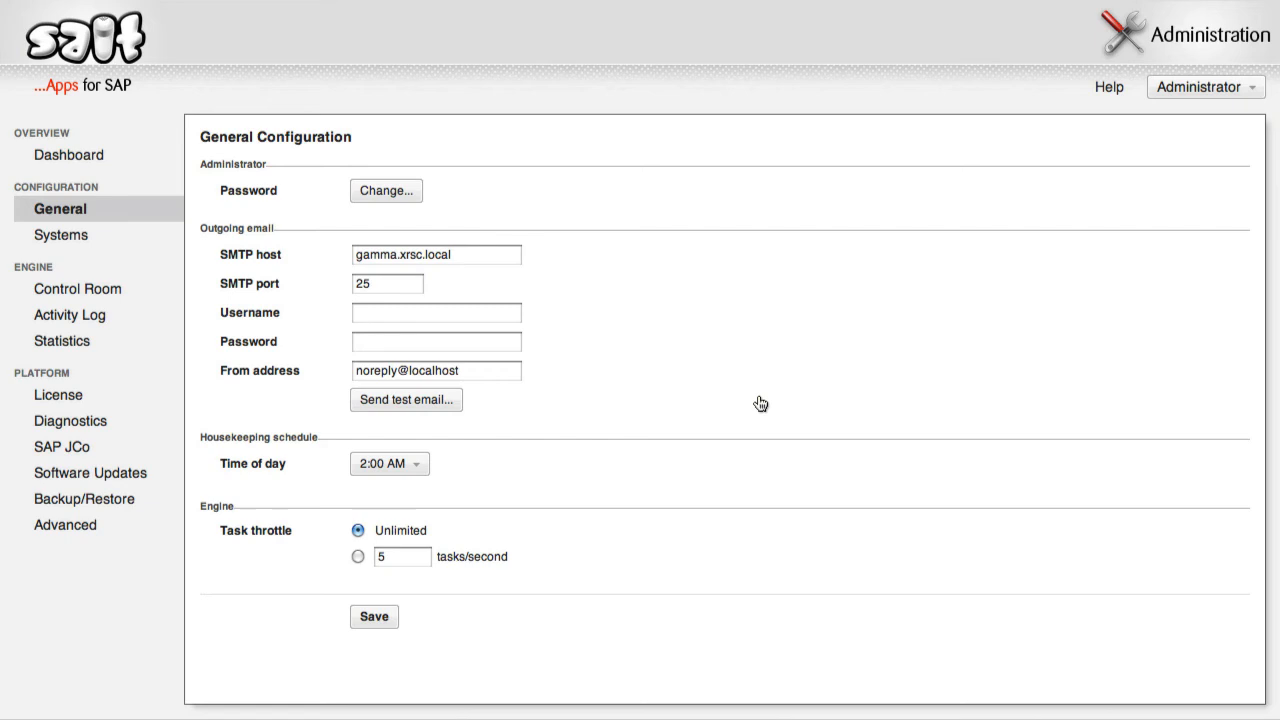
click(376, 616)
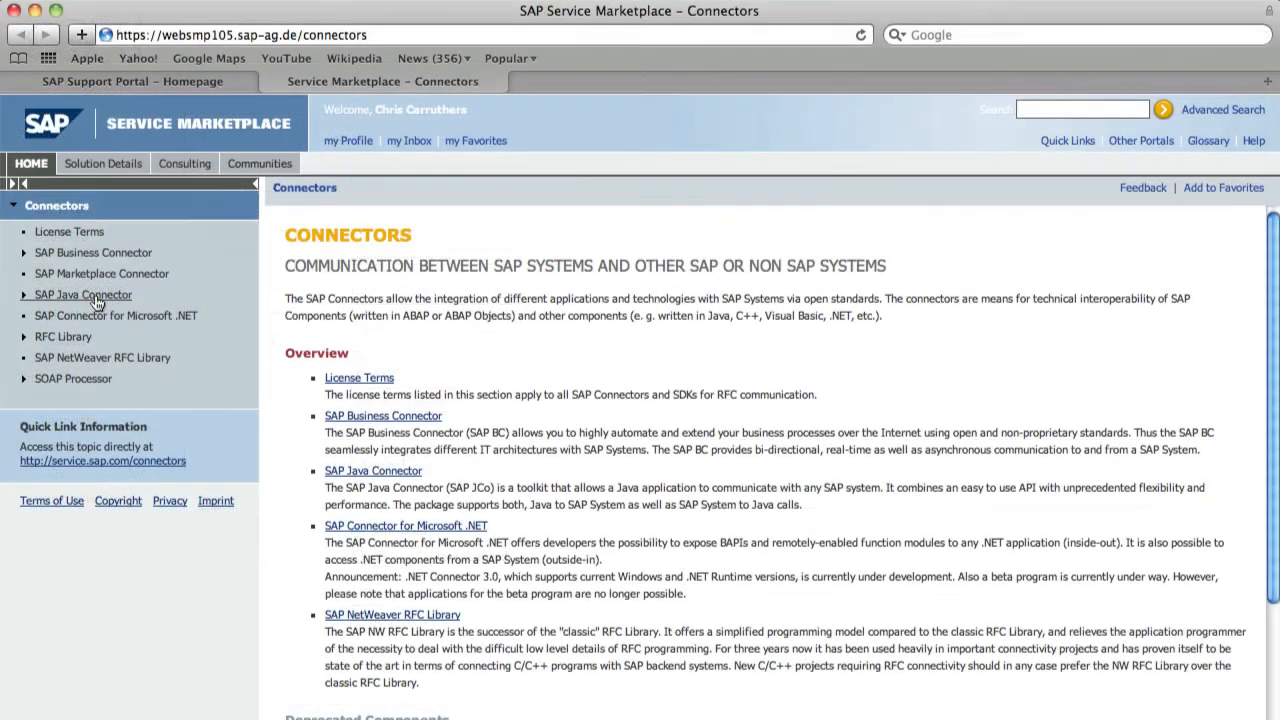
- Go to SAP Java Connector Tools & Services and its JCo Release 3.0.6 download section
click(96, 299)
click(95, 340)
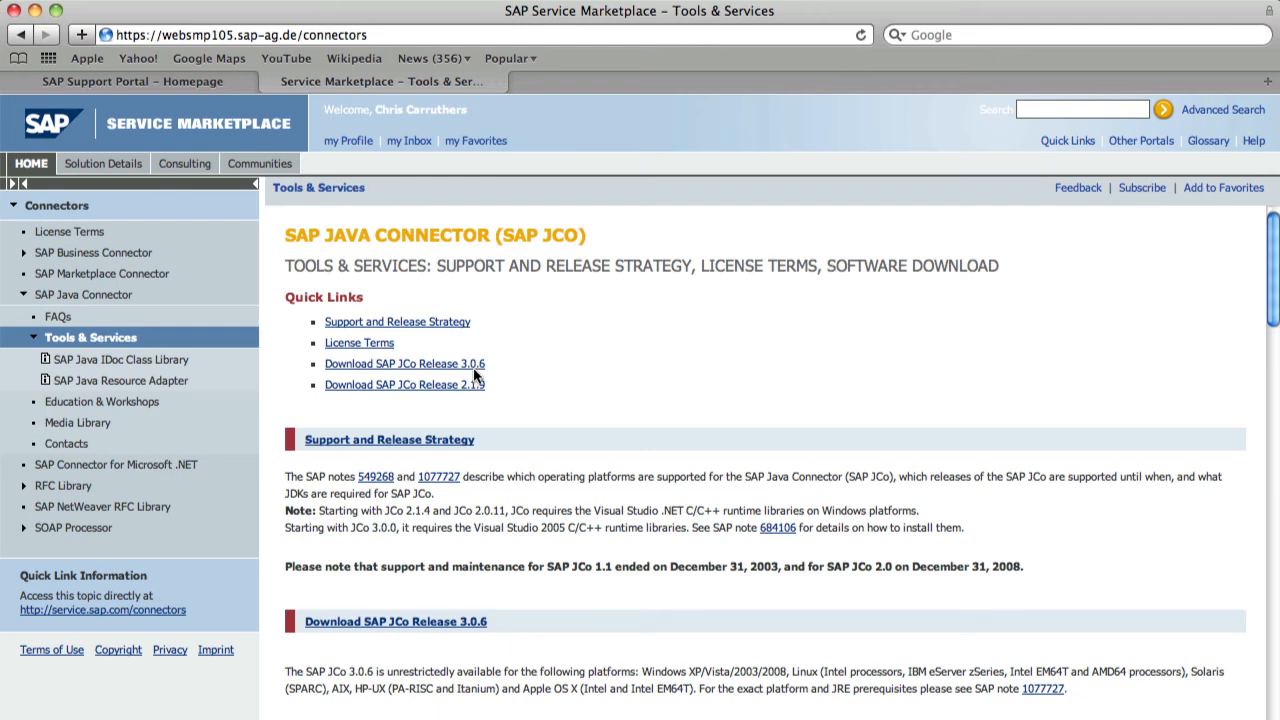
click(474, 366)
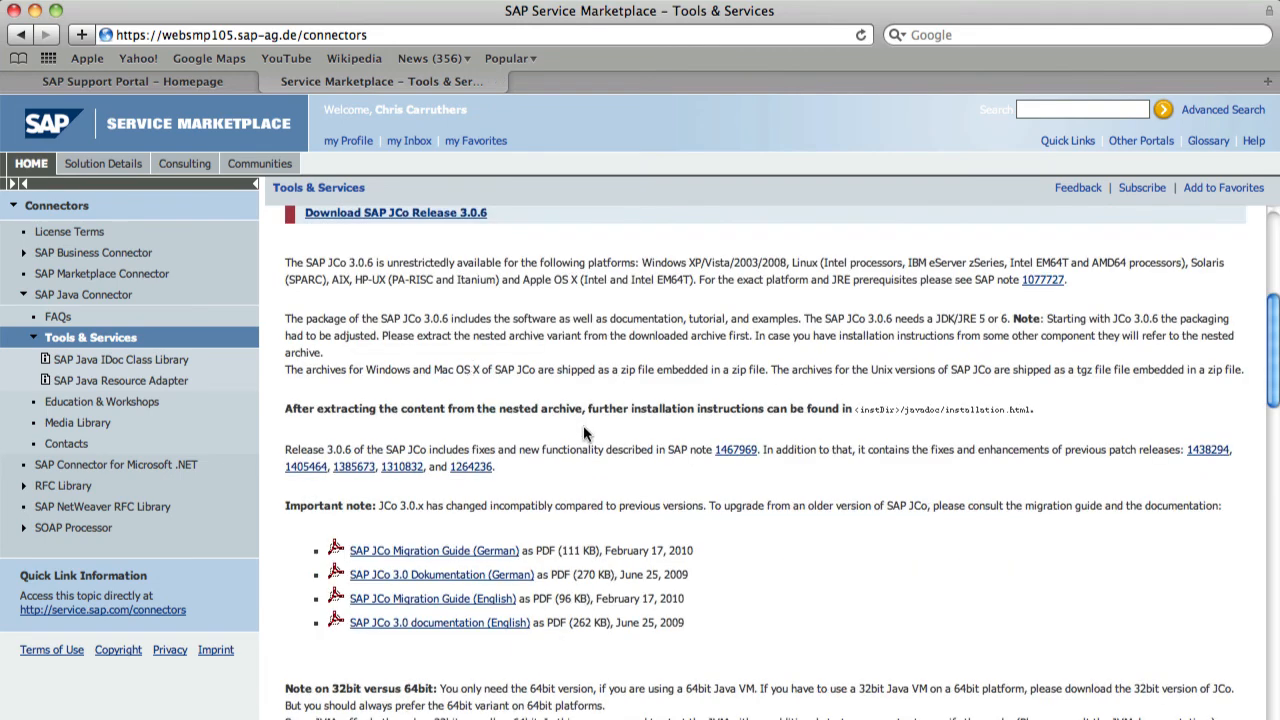
scroll(583, 425, down, 5)
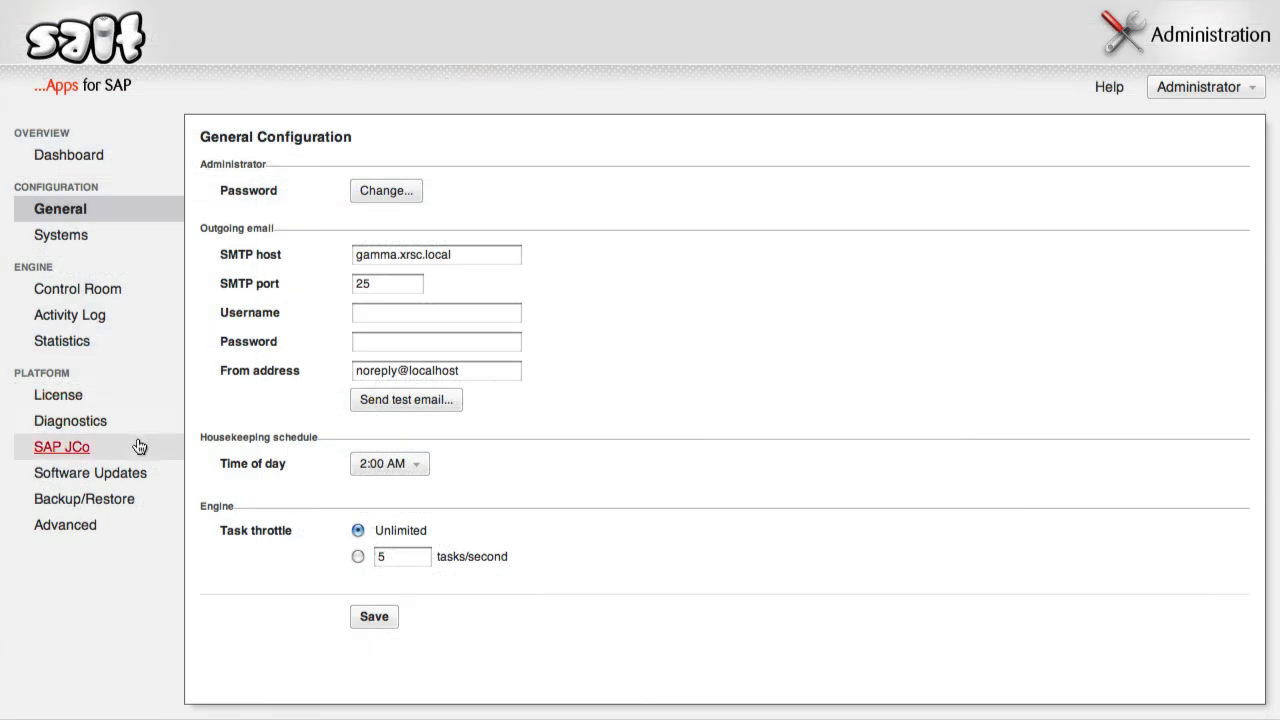
- Install SAP JCo from sapjco3-linuxintel-3.0.6.tgz, then go back to the Dashboard
click(147, 450)
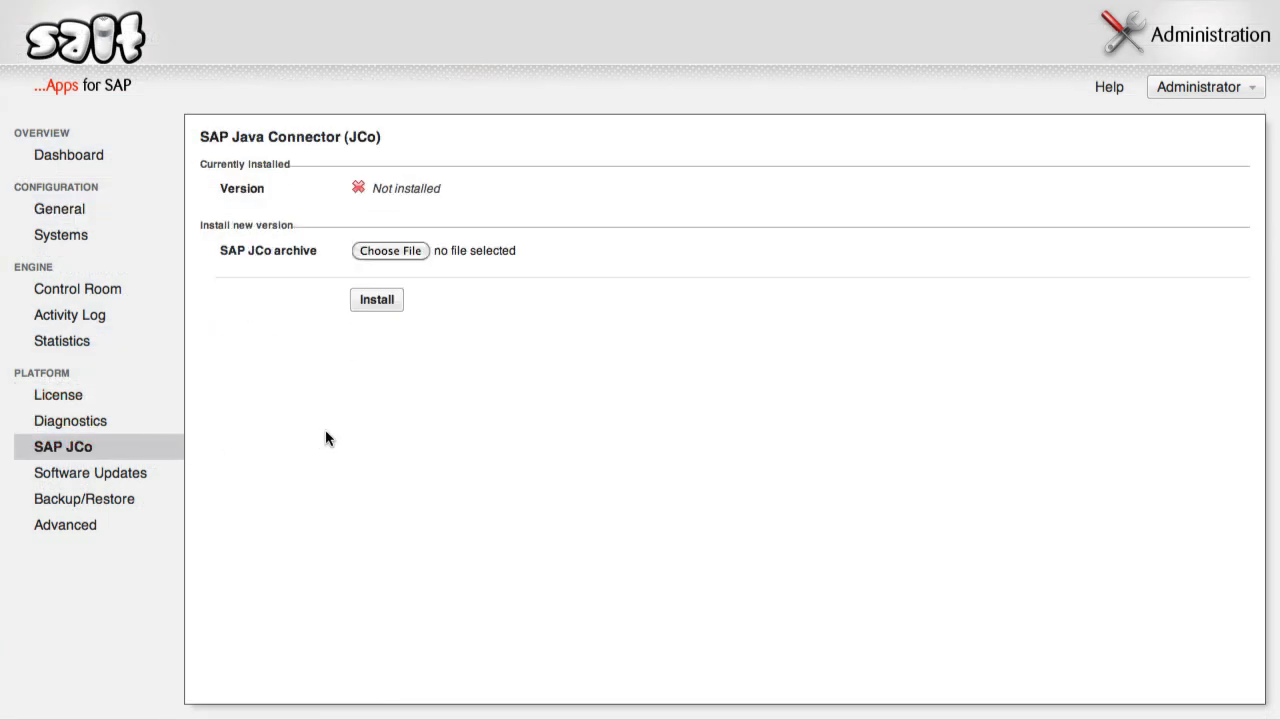
click(415, 249)
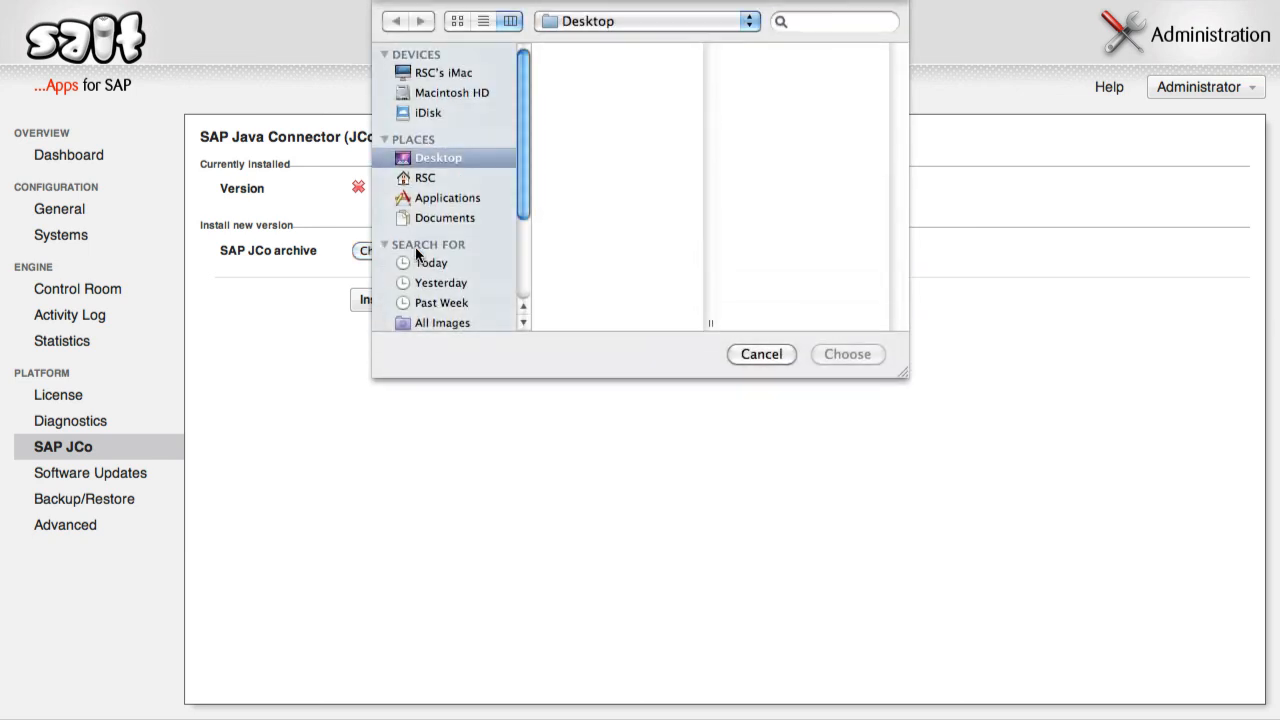
click(645, 69)
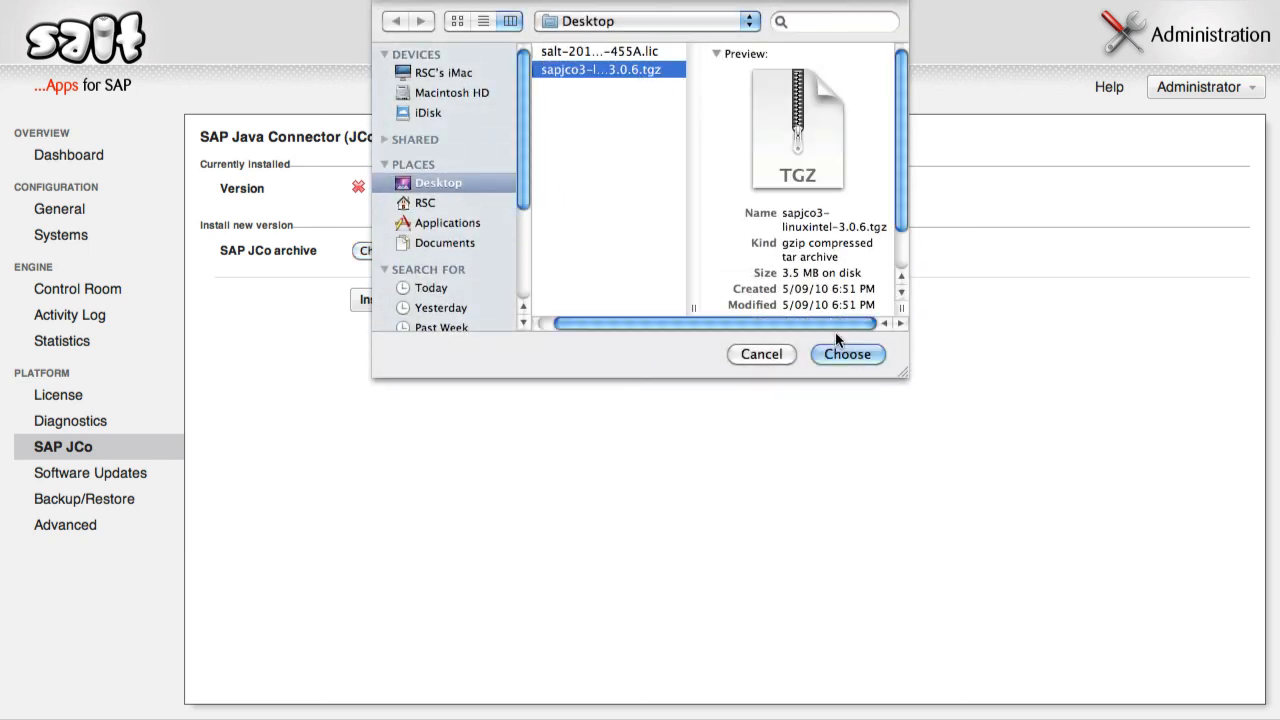
click(843, 354)
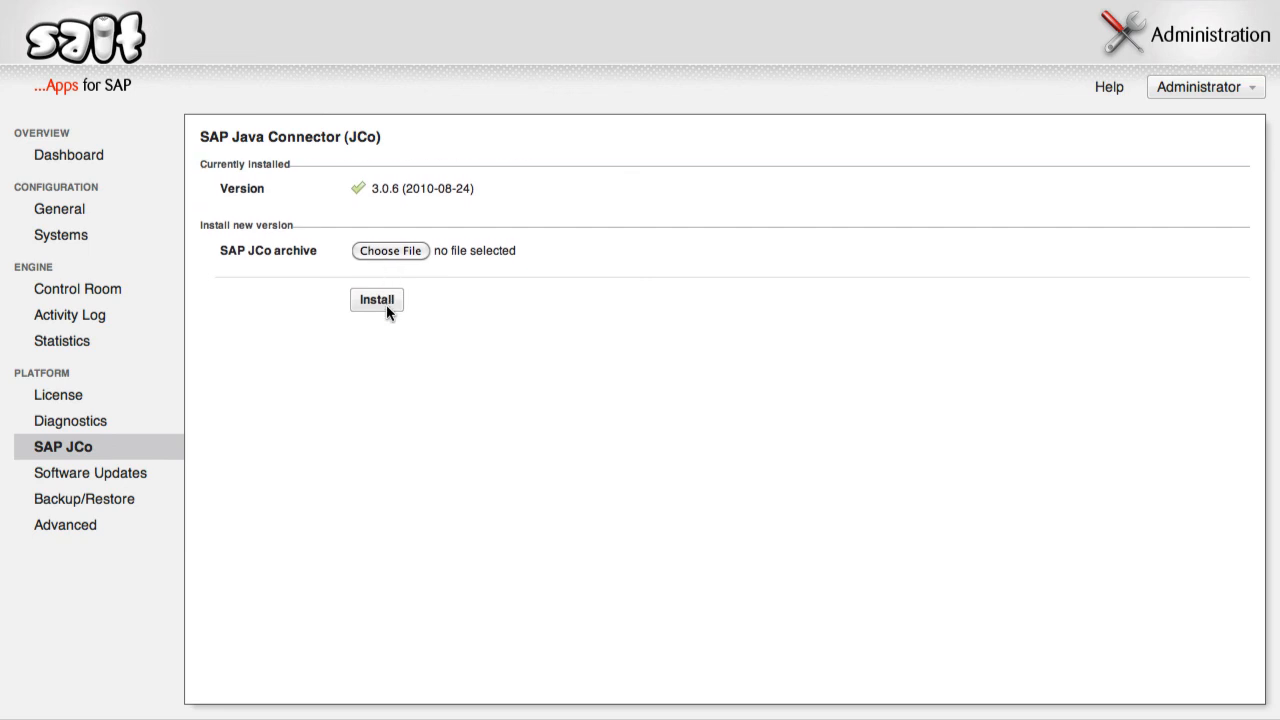
click(126, 163)
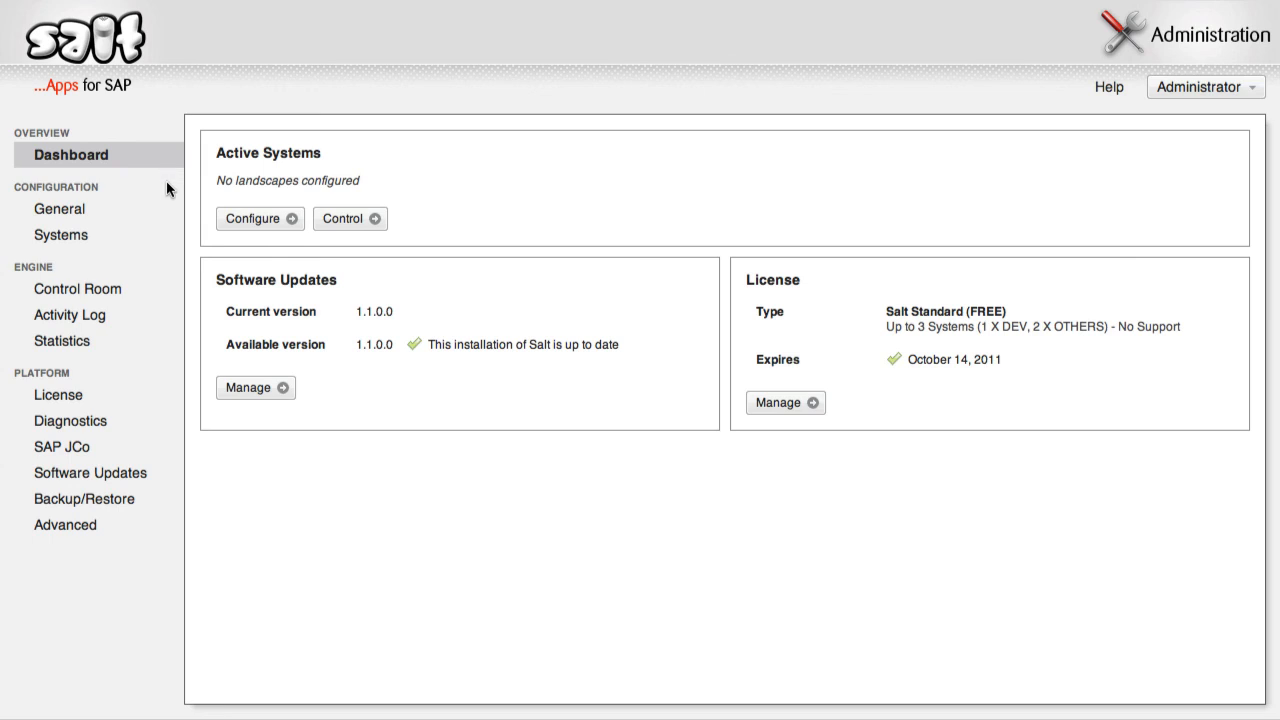